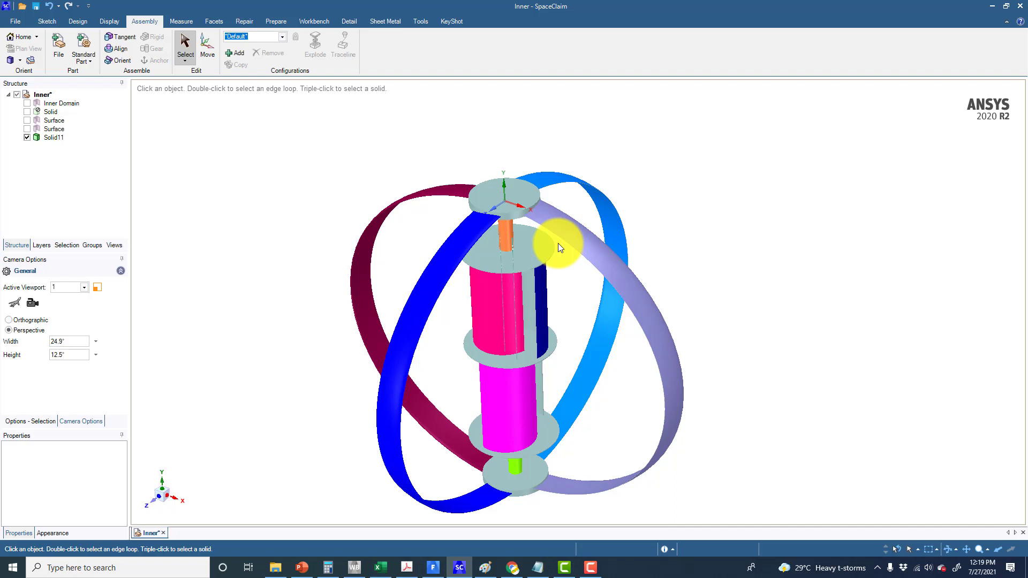
Show the Inner Domain and Surface bodies and hide the Solid body in the structure tree
scroll(558, 243, down, 5)
ctrl+middle_drag(555, 243, 419, 249)
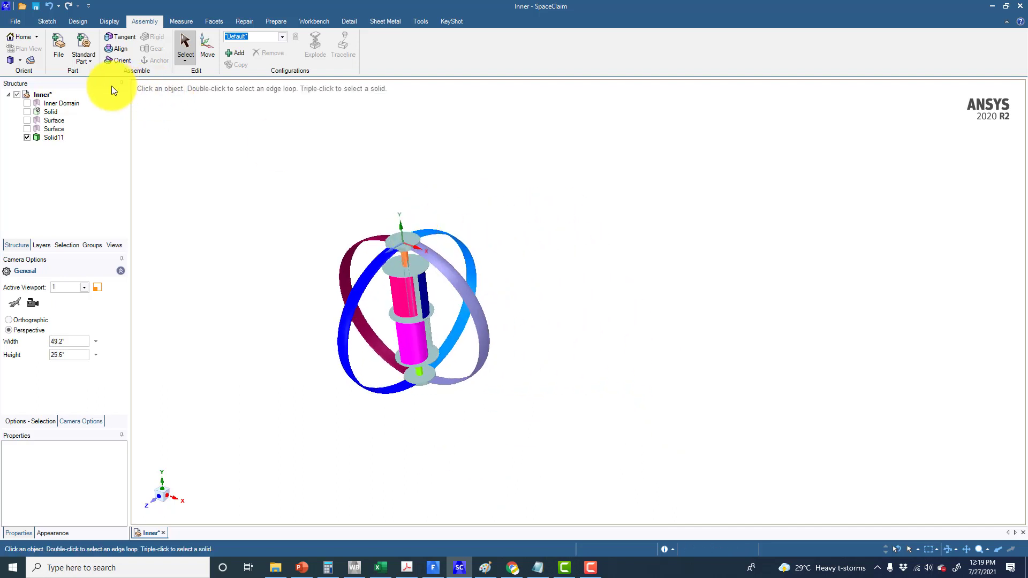
click(28, 104)
click(28, 111)
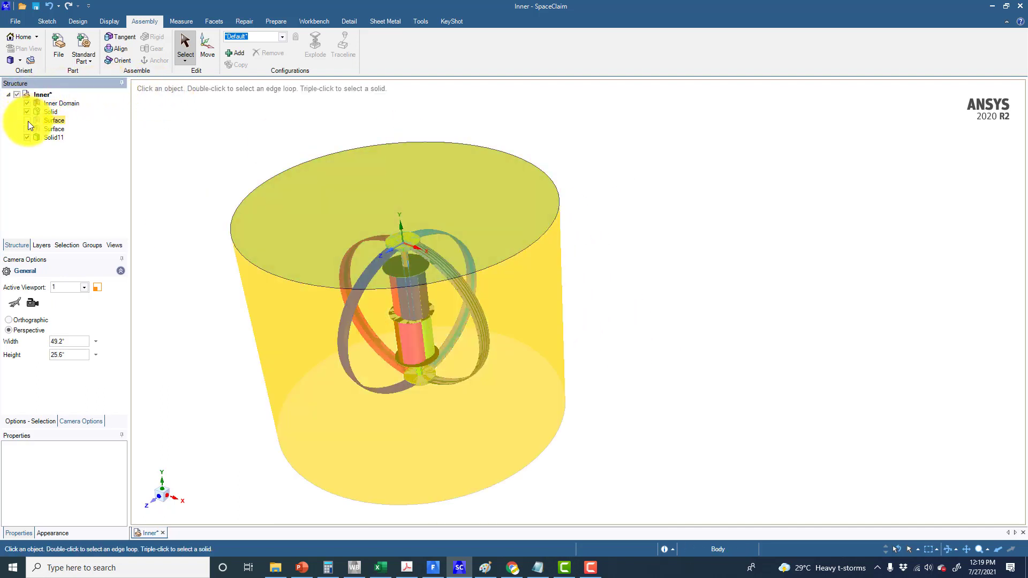
click(27, 120)
middle_drag(168, 162, 202, 168)
click(27, 111)
Select the domain's top and bottom cap faces and stitch them together
click(285, 213)
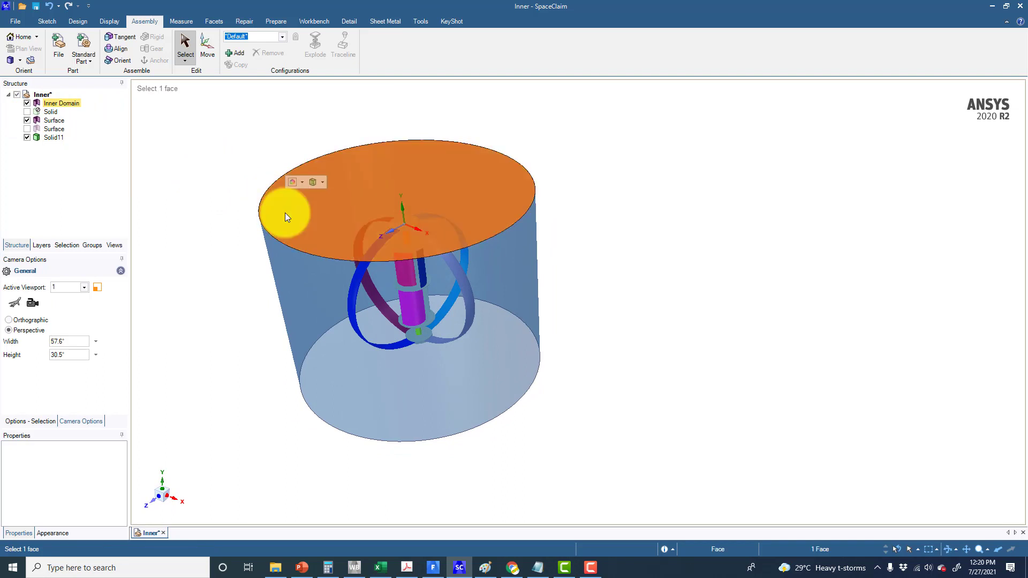
ctrl+click(301, 291)
middle_drag(307, 271, 289, 225)
click(244, 21)
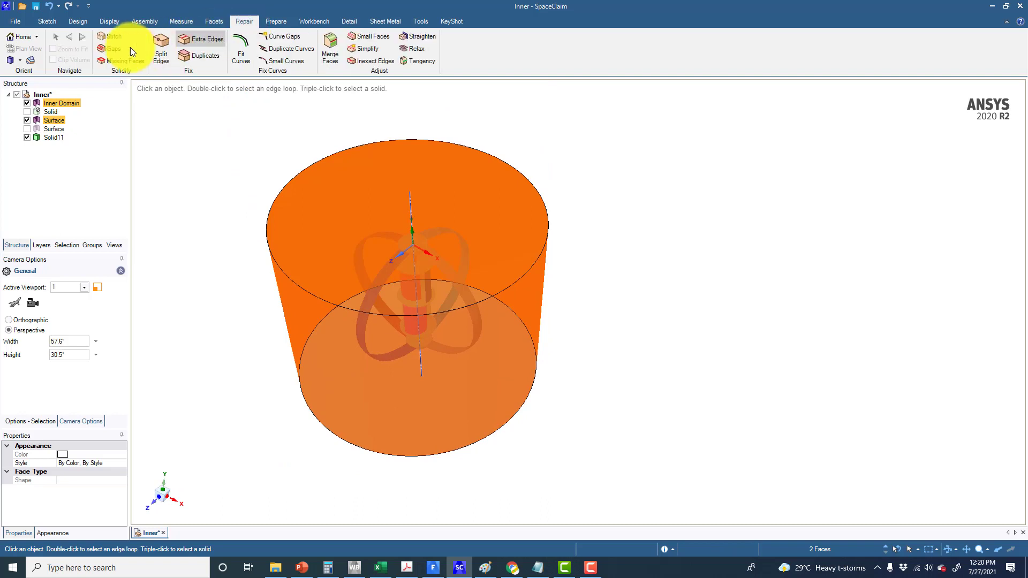
click(107, 36)
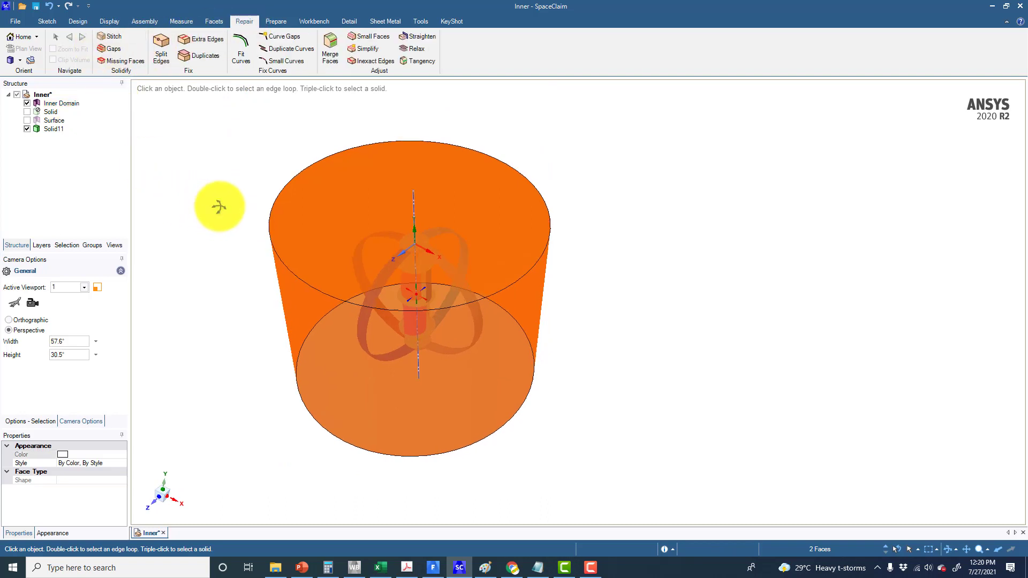
Run Missing Faces and fill the open bottom edge loop of the inner domain to close it into a solid
middle_drag(219, 207, 227, 193)
click(119, 37)
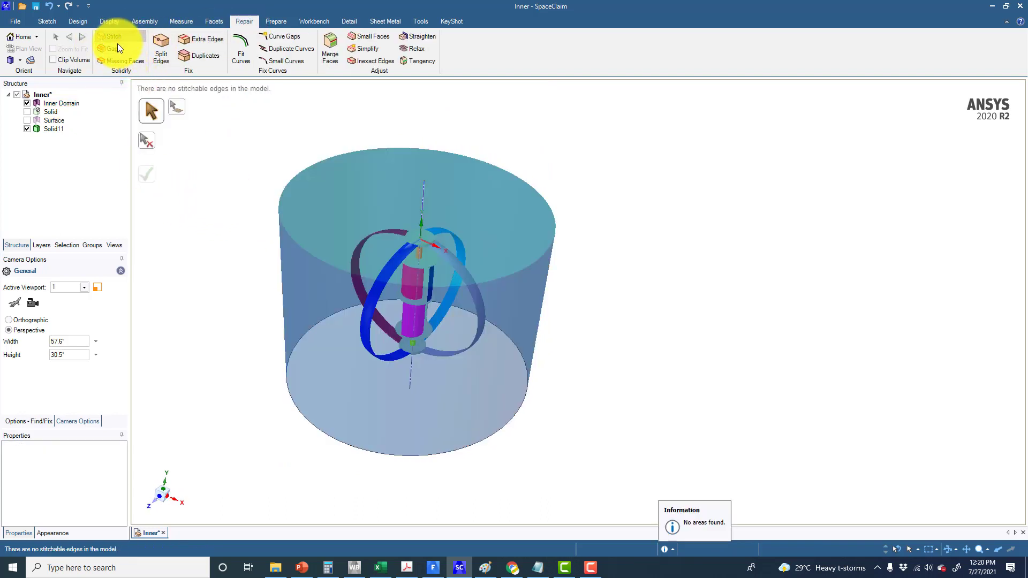
click(117, 60)
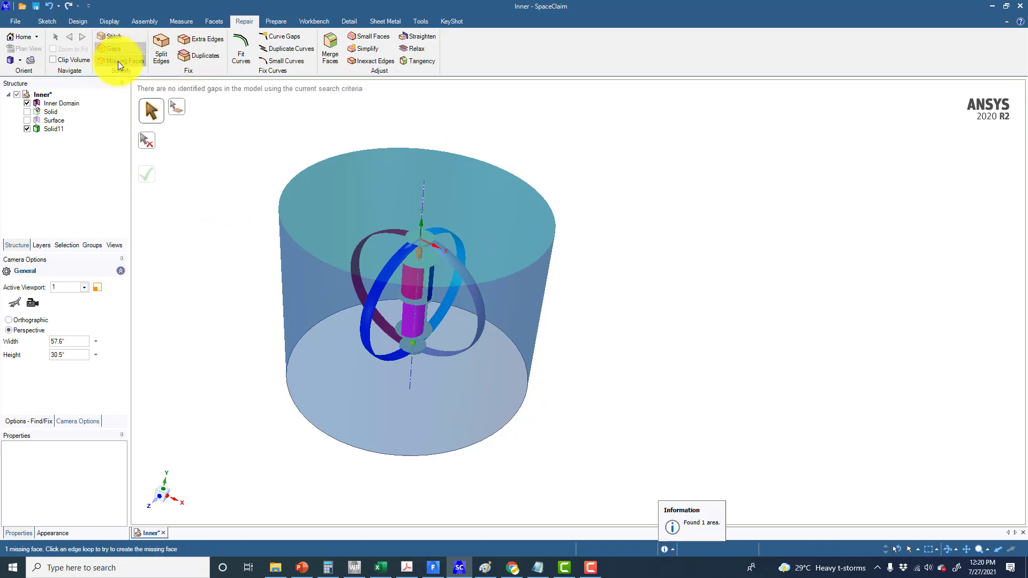
middle_drag(249, 230, 281, 290)
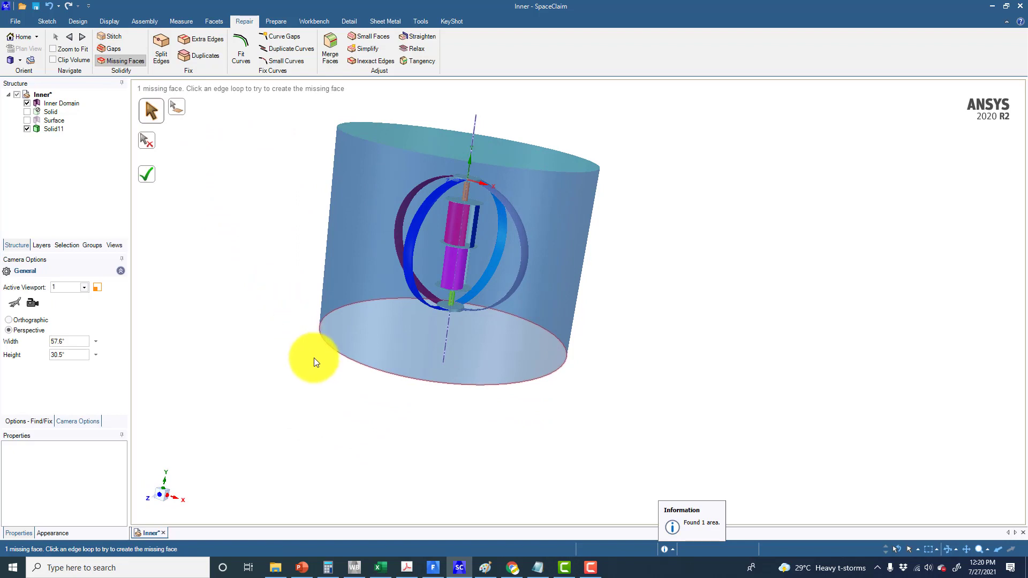
middle_drag(316, 345, 339, 291)
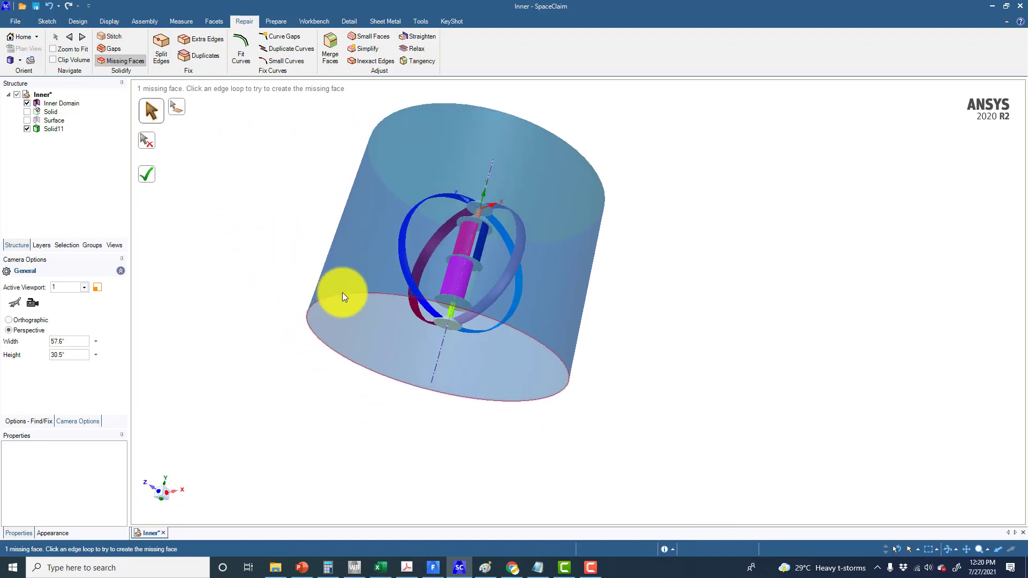
click(344, 297)
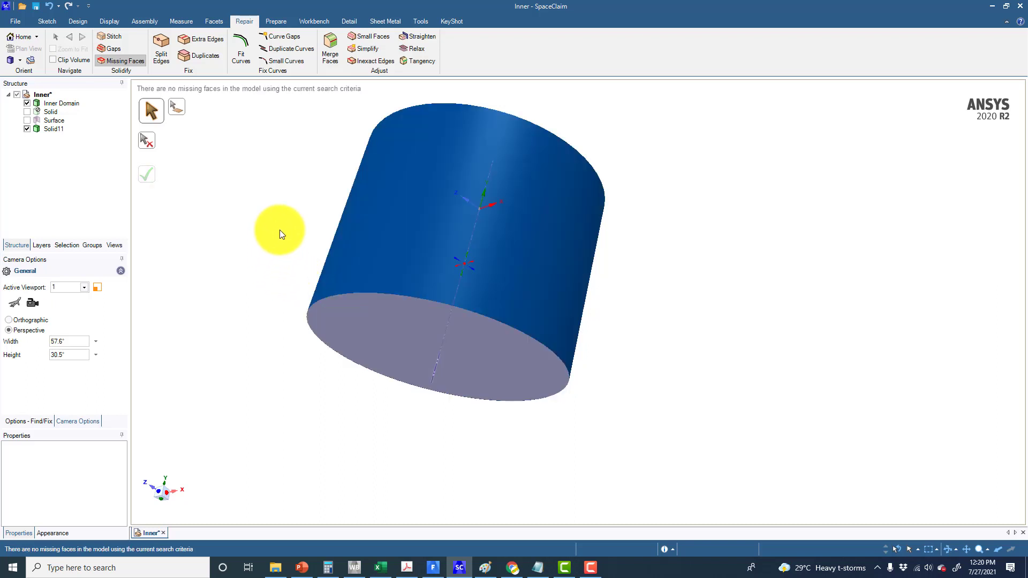
Hide the inner domain and rename the Solid11 body as turbine
middle_drag(279, 230, 267, 274)
click(26, 103)
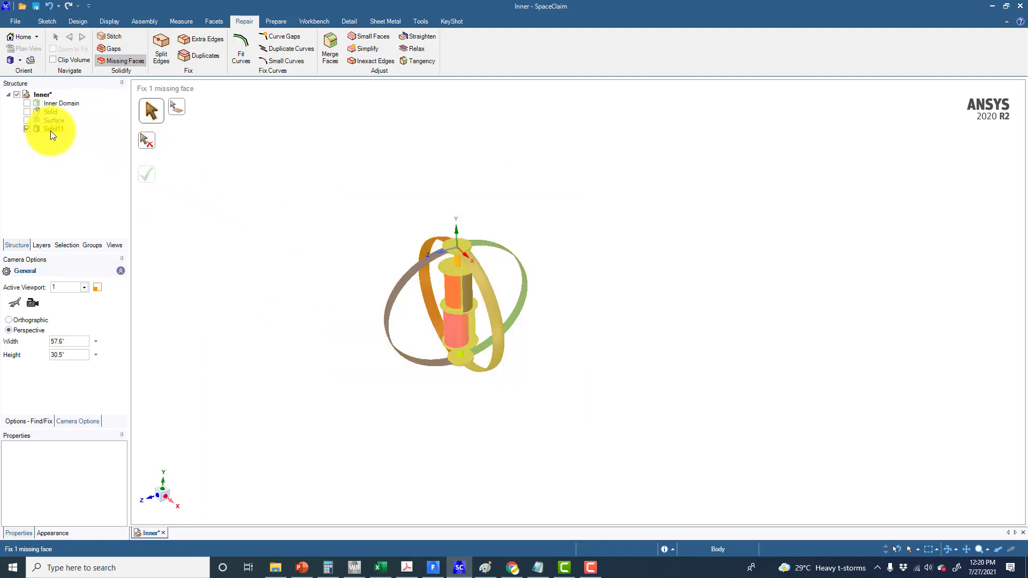
click(52, 130)
right_click(52, 130)
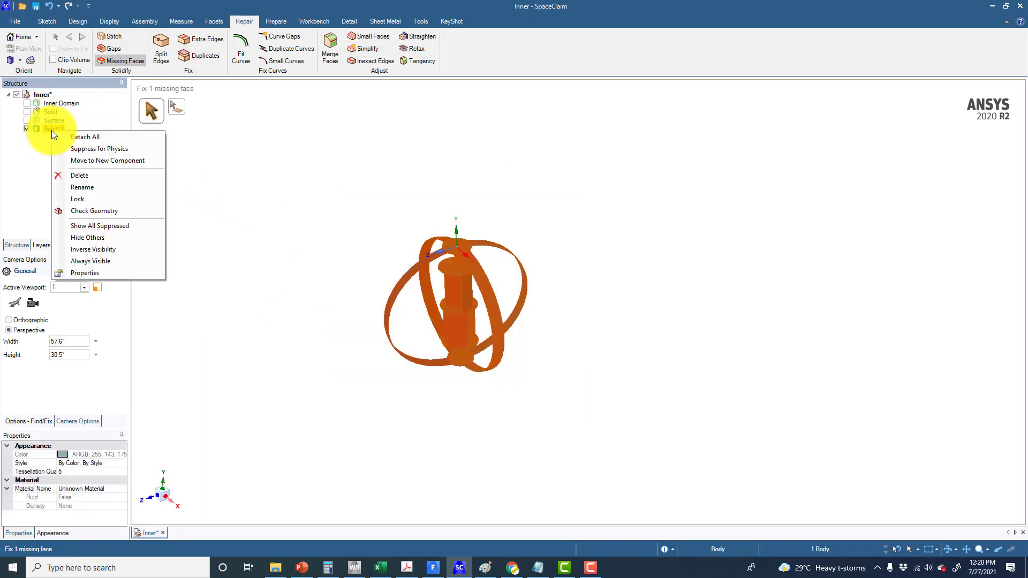
click(83, 192)
text(turbine)
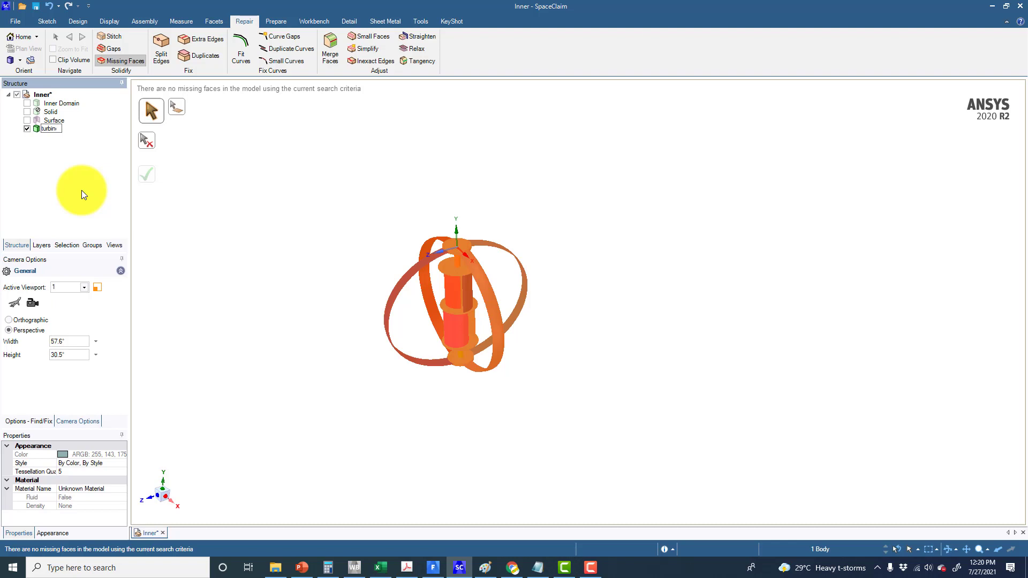
key(Return)
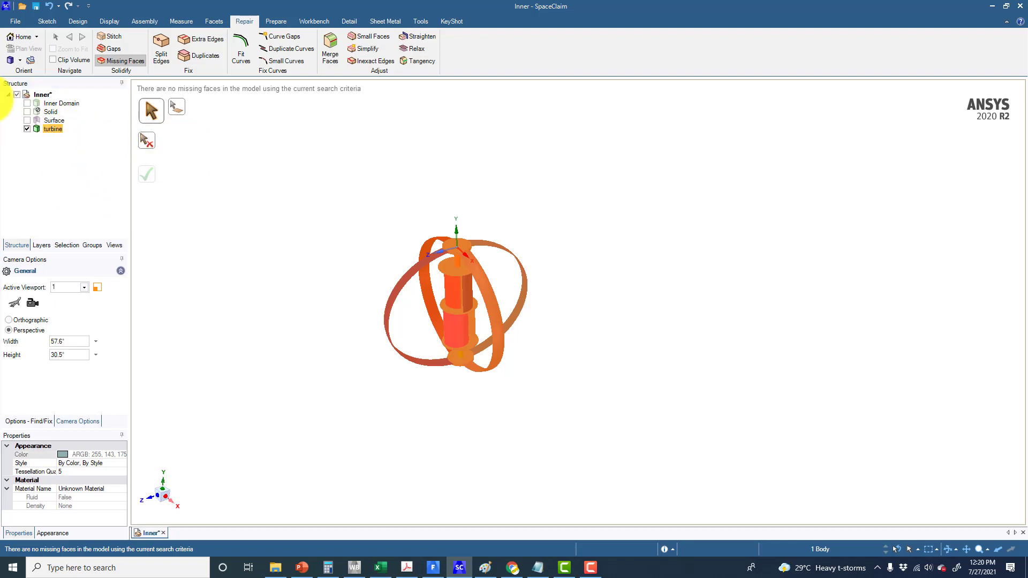
Show the inner domain again and make it transparent so the turbine inside is visible
click(26, 104)
ctrl+middle_drag(279, 236, 294, 216)
scroll(277, 240, down, 1)
shift+middle_drag(293, 263, 278, 195)
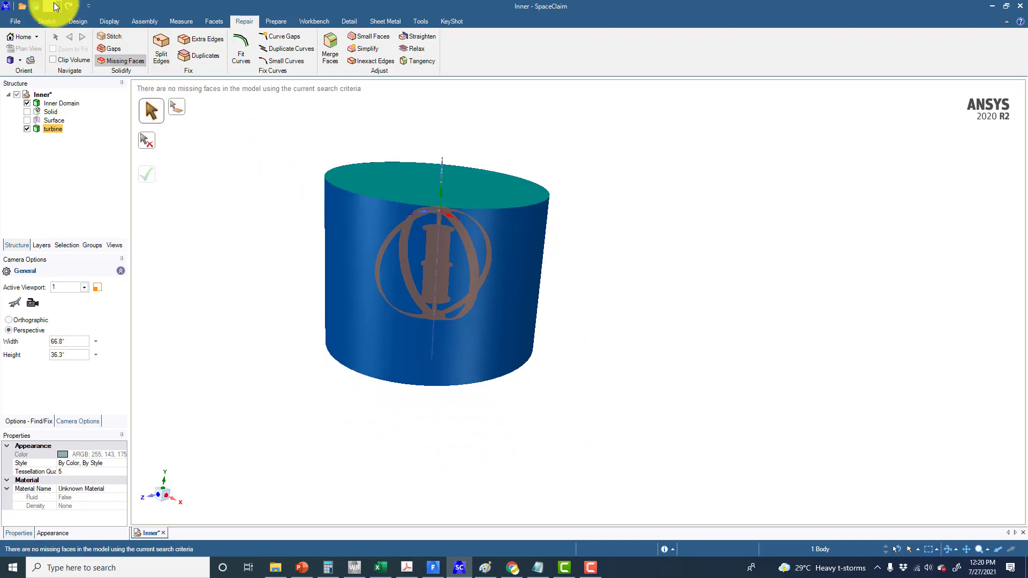
click(78, 21)
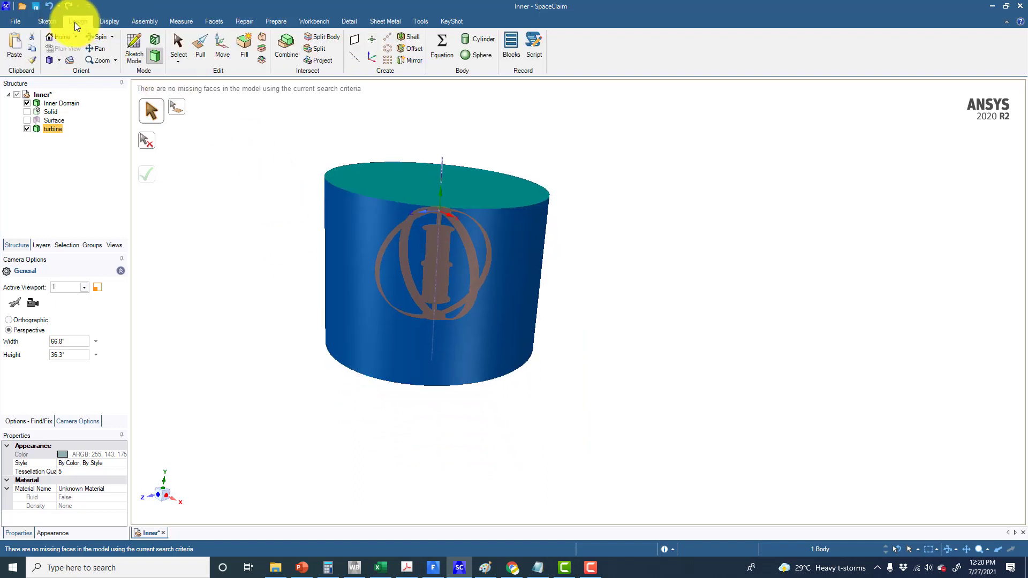
key(s)
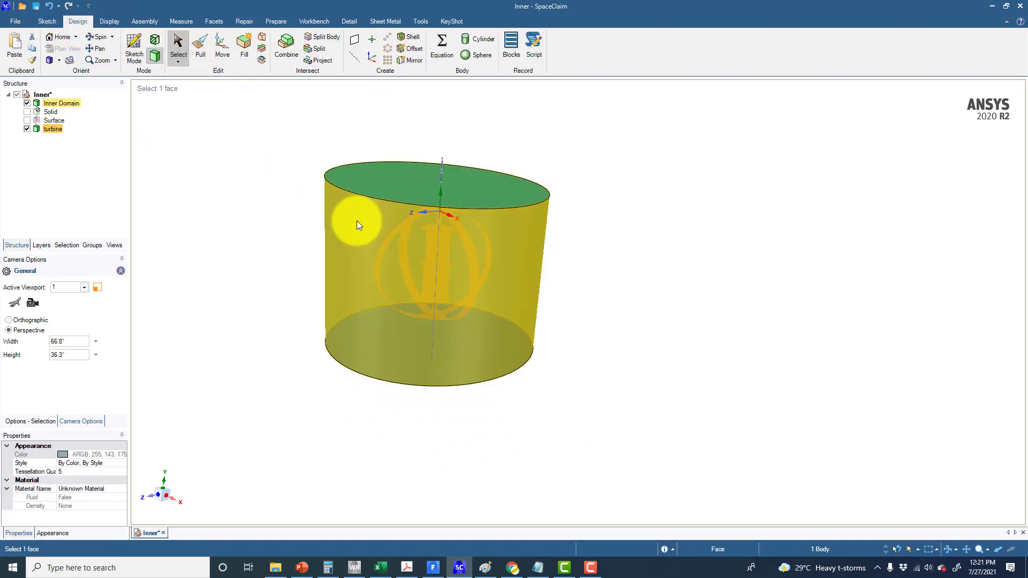
click(357, 221)
click(393, 191)
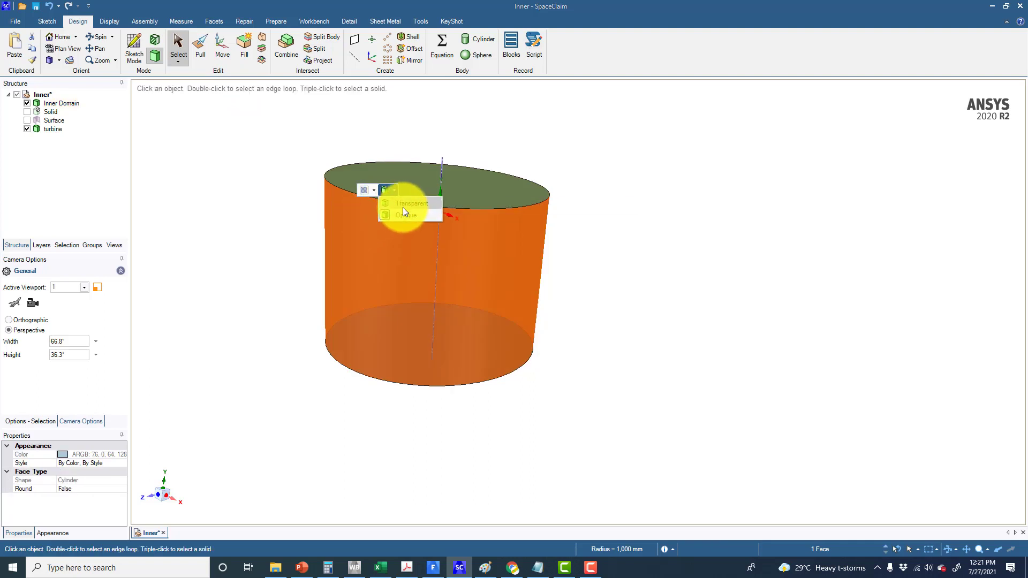
click(403, 209)
click(284, 212)
middle_drag(230, 206, 248, 262)
scroll(268, 255, up, 4)
middle_drag(248, 261, 235, 195)
ctrl+middle_drag(234, 196, 241, 256)
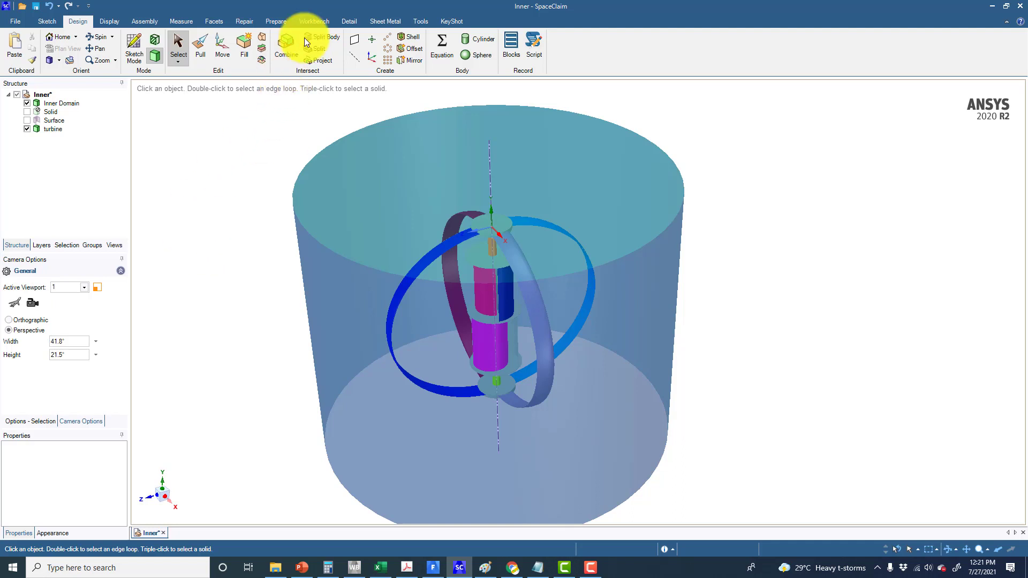
Start the Enclosure tool and select the turbine body as the body to enclose
click(319, 19)
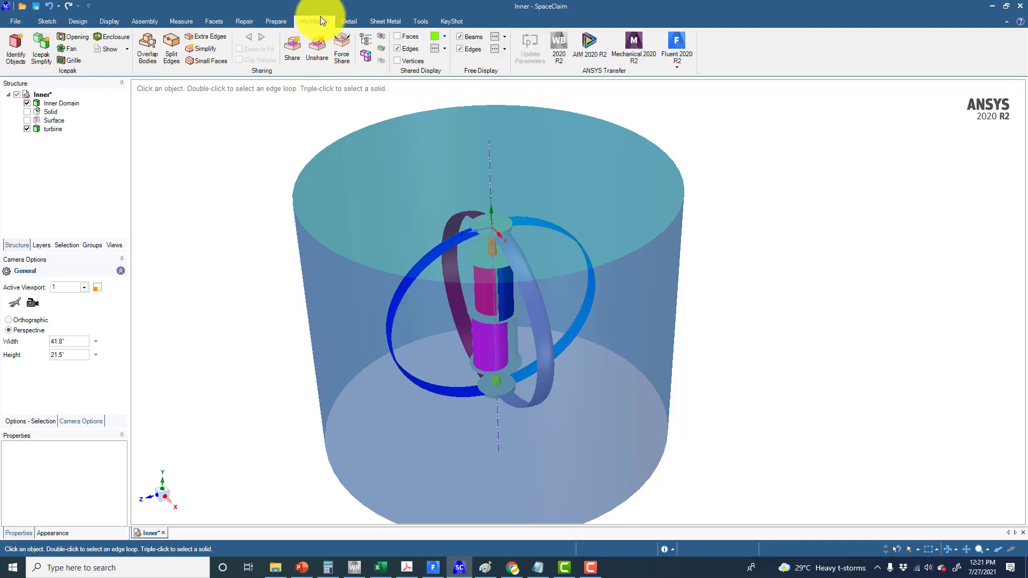
click(273, 20)
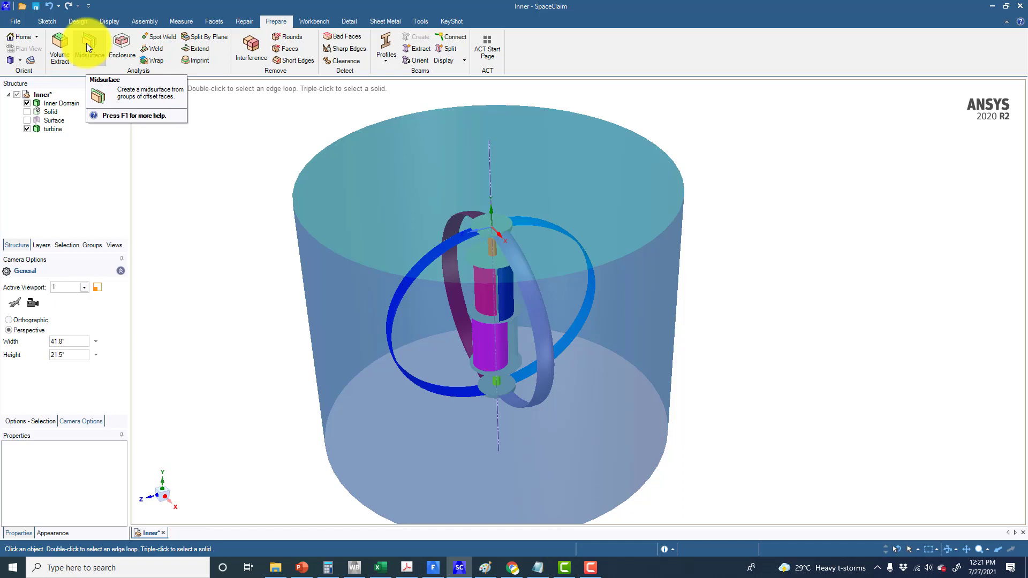
click(121, 44)
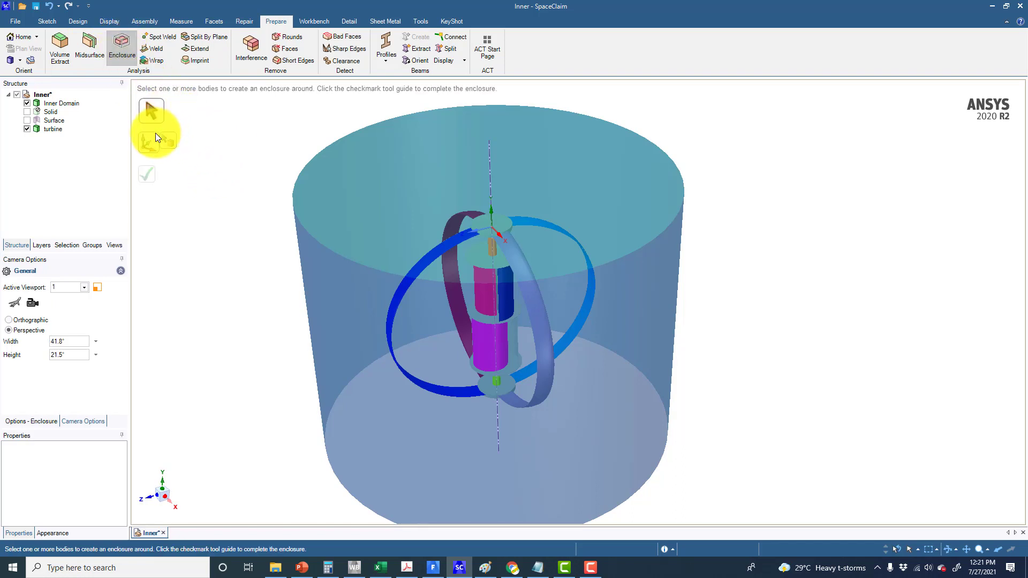
scroll(222, 134, down, 3)
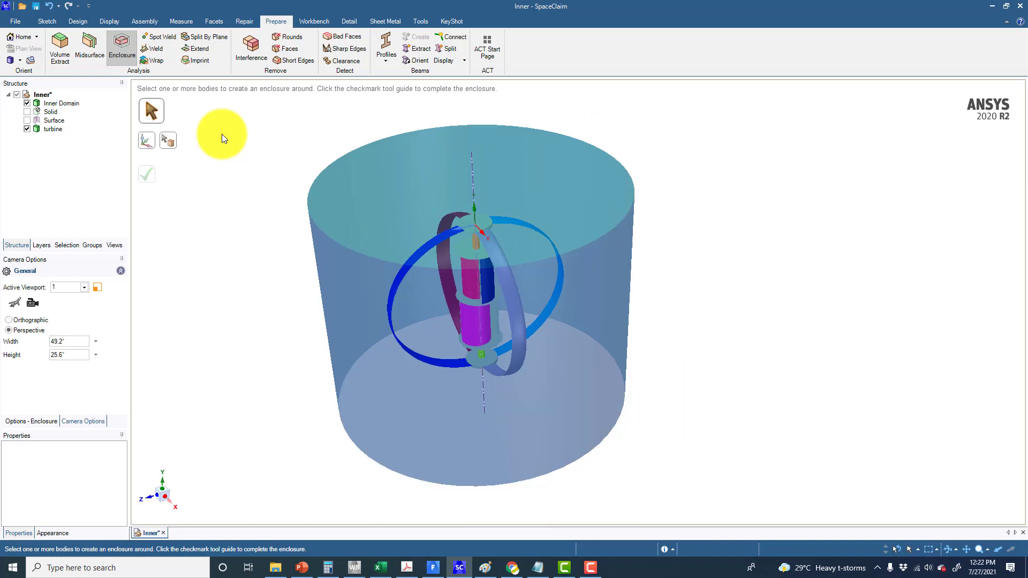
middle_drag(224, 134, 224, 130)
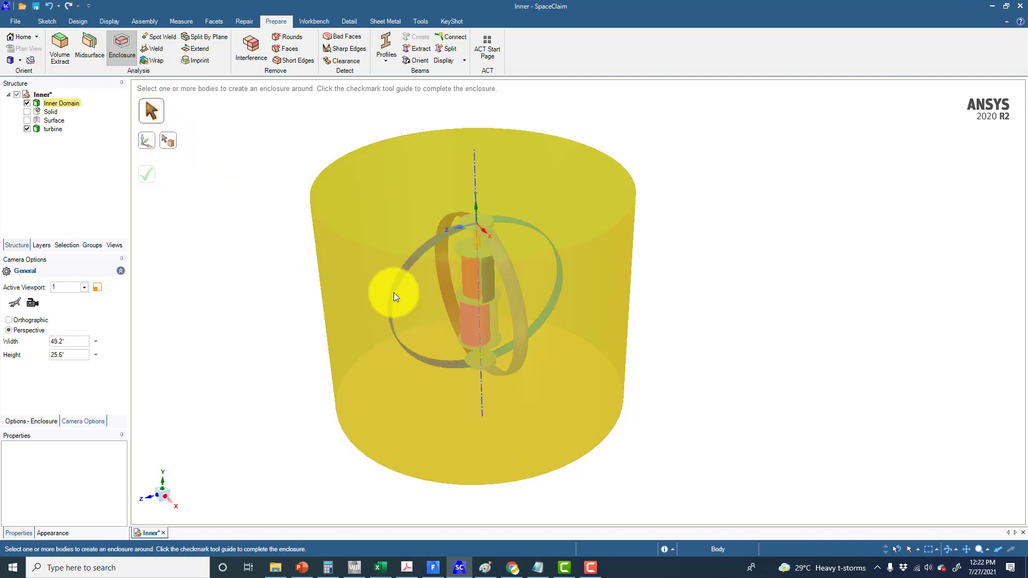
click(48, 129)
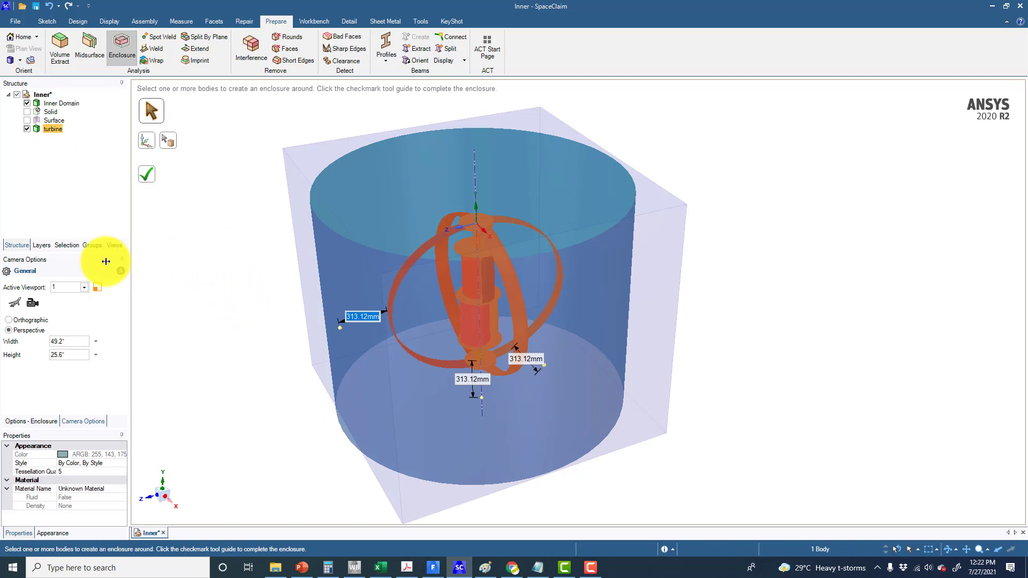
Switch the enclosure type through Cylinder and Sphere to Custom shape
click(21, 422)
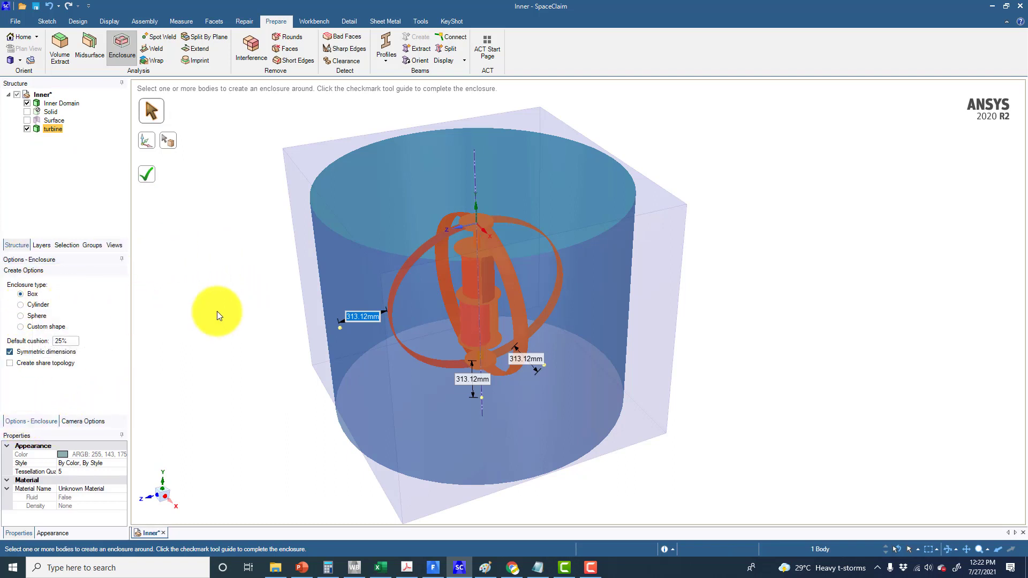
middle_drag(220, 345, 142, 346)
click(38, 304)
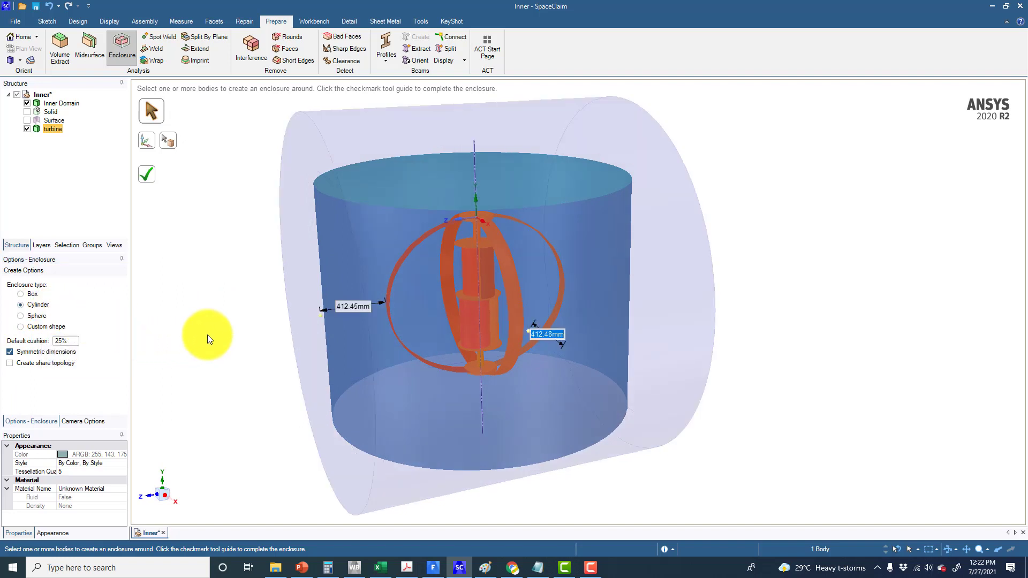
mouse_move(207, 336)
middle_down()
mouse_move(201, 345)
mouse_move(213, 342)
middle_up()
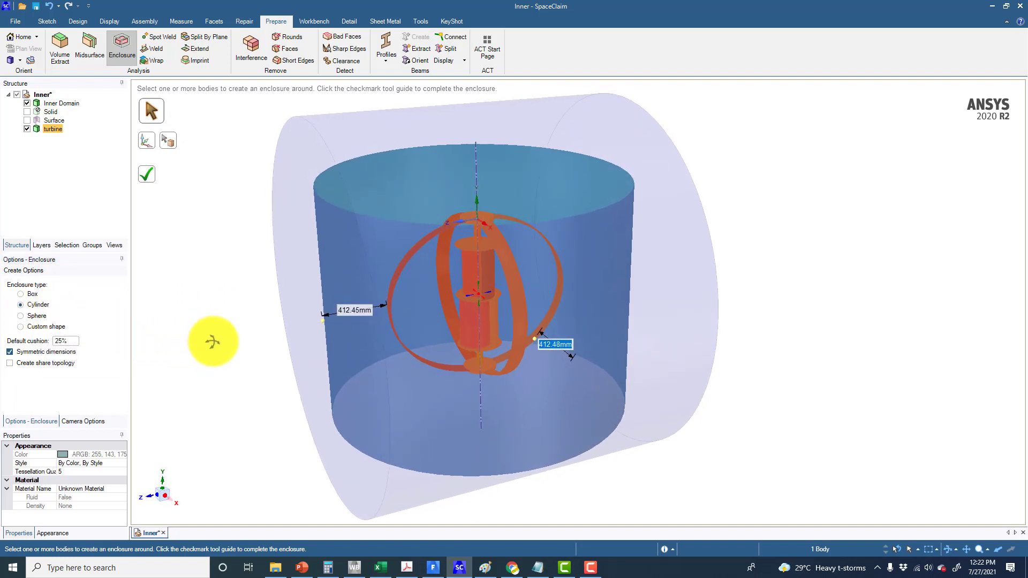
middle_drag(356, 319, 393, 310)
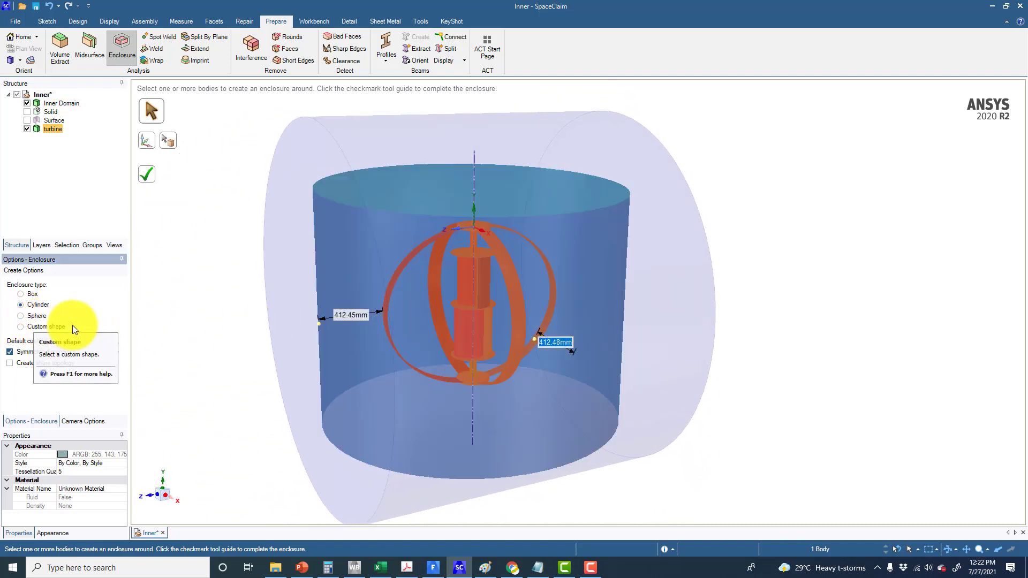
click(39, 318)
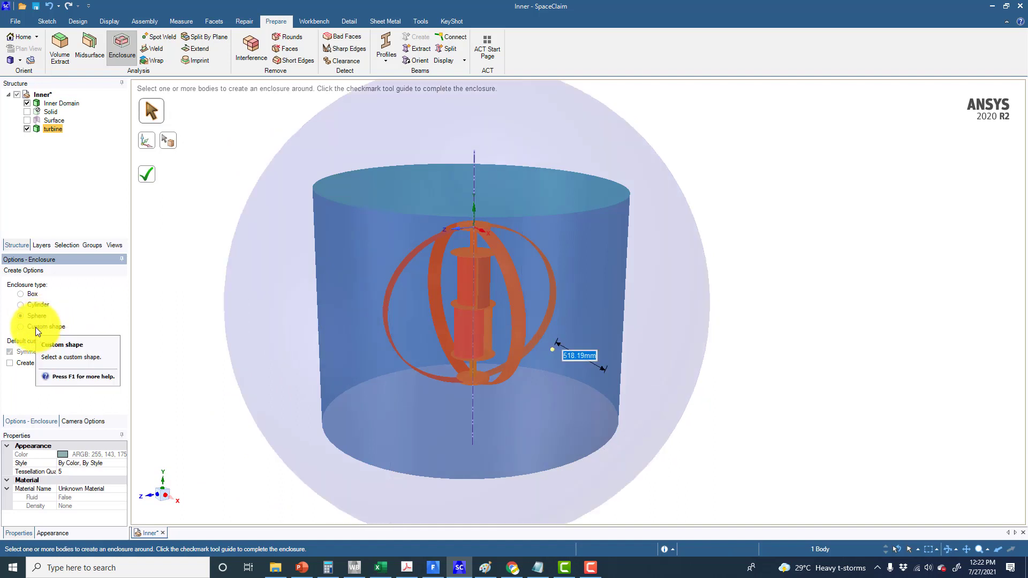
click(35, 328)
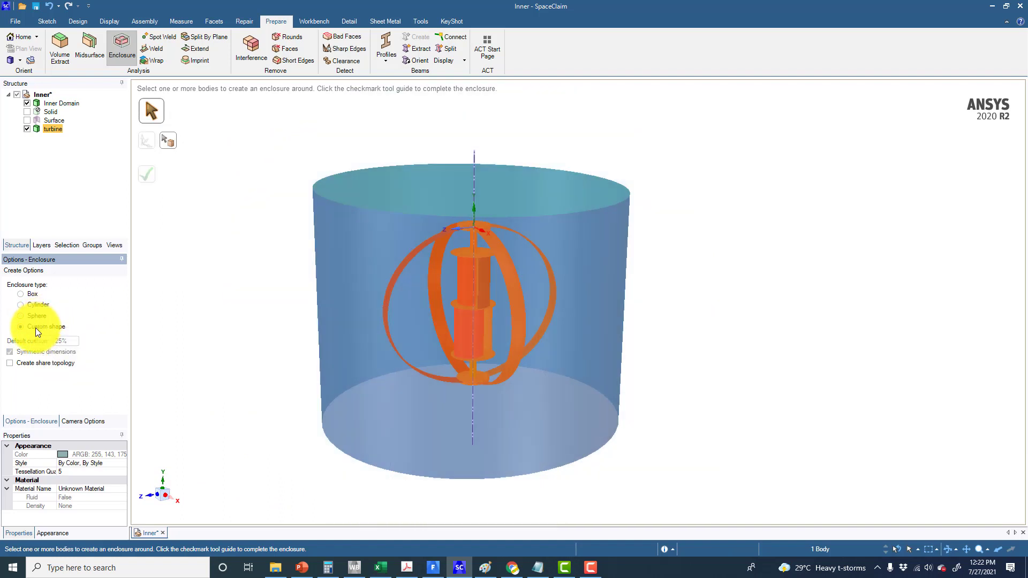
Pick the inner domain as the custom enclosure shape and complete the enclosure
click(172, 143)
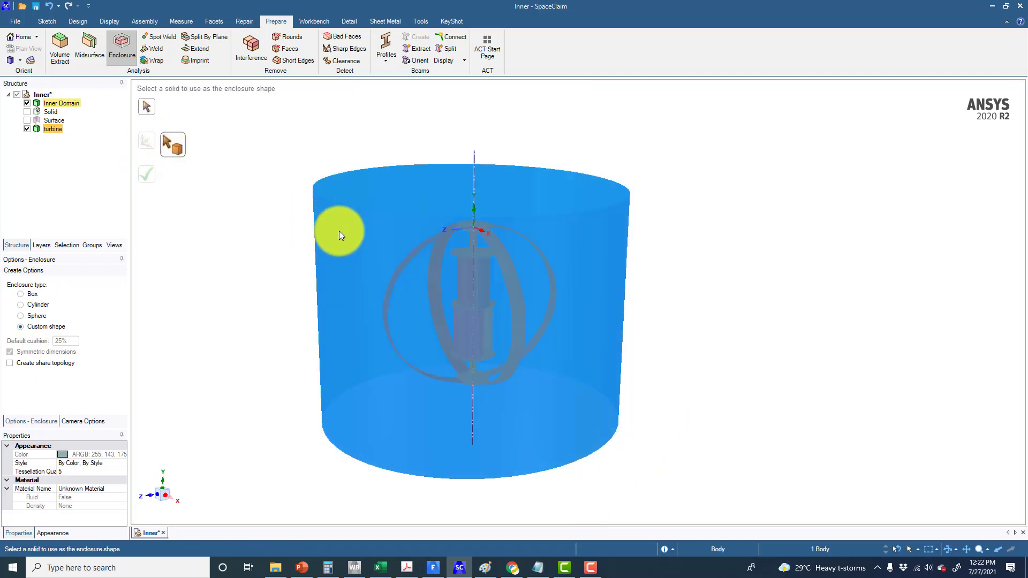
click(346, 231)
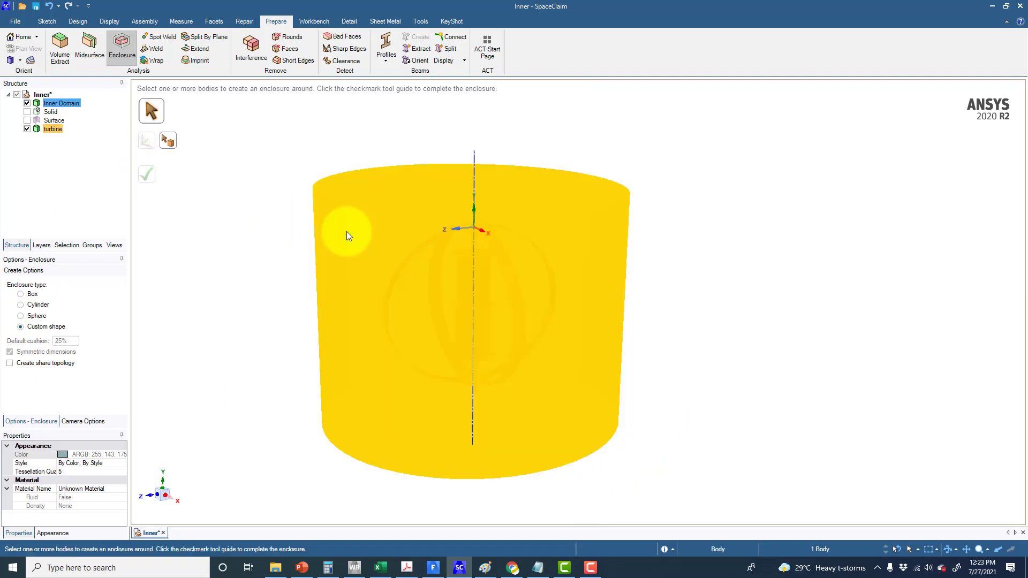
click(145, 174)
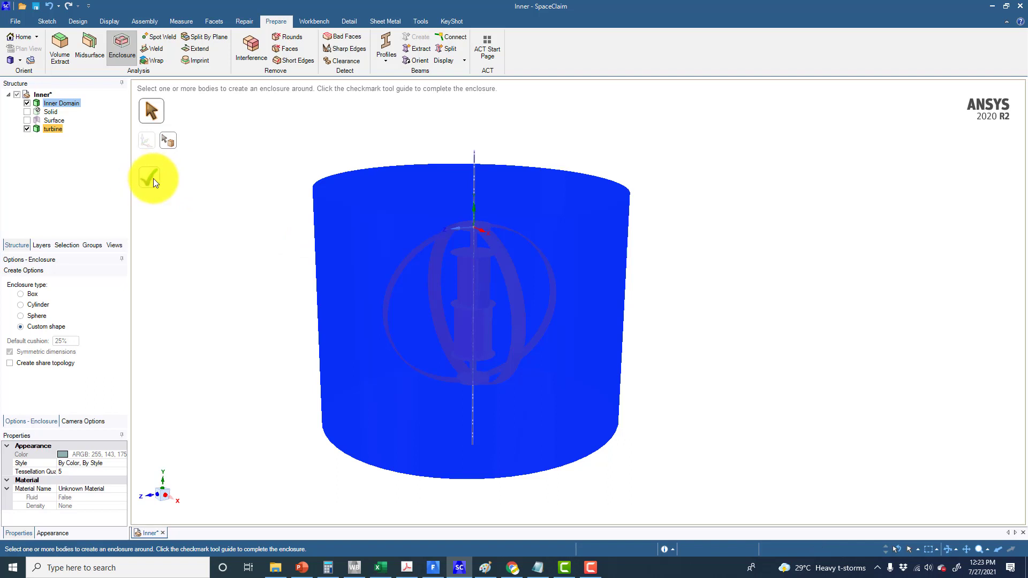
middle_drag(218, 235, 258, 206)
mouse_move(251, 250)
middle_down()
mouse_move(252, 236)
mouse_move(252, 248)
mouse_move(240, 237)
middle_up()
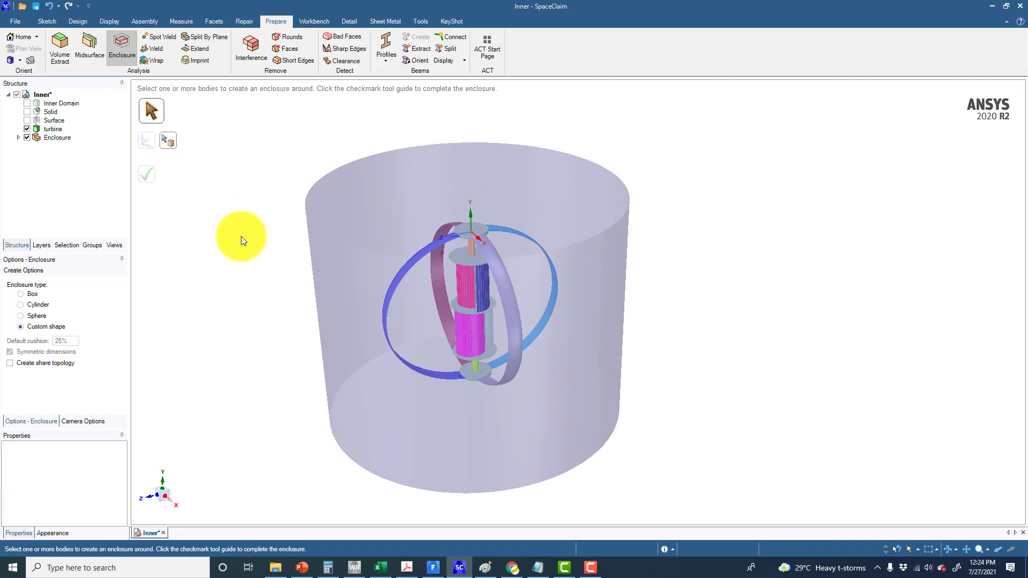
Suppress the turbine body for physics
click(50, 128)
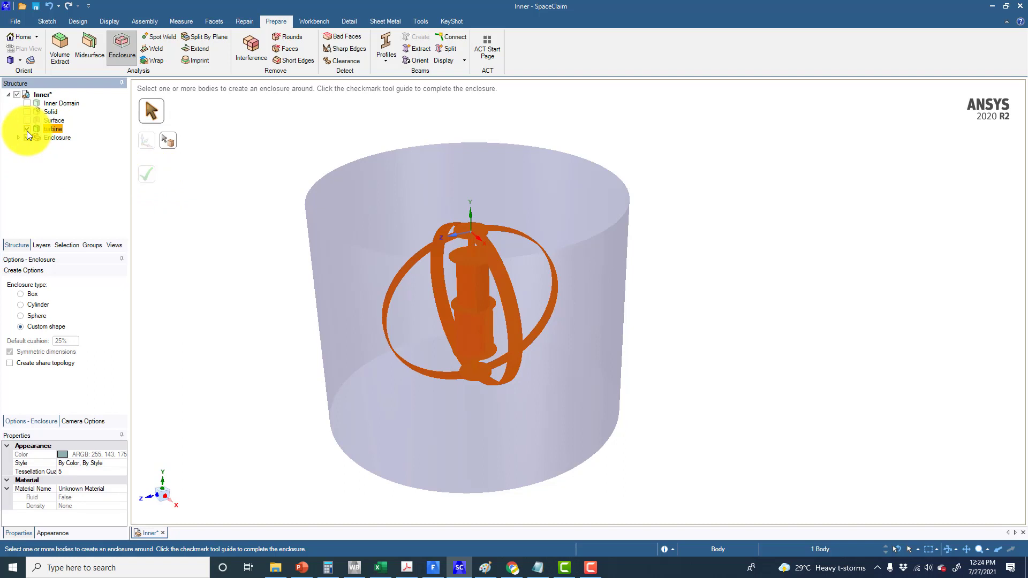
click(27, 131)
middle_drag(205, 260, 205, 242)
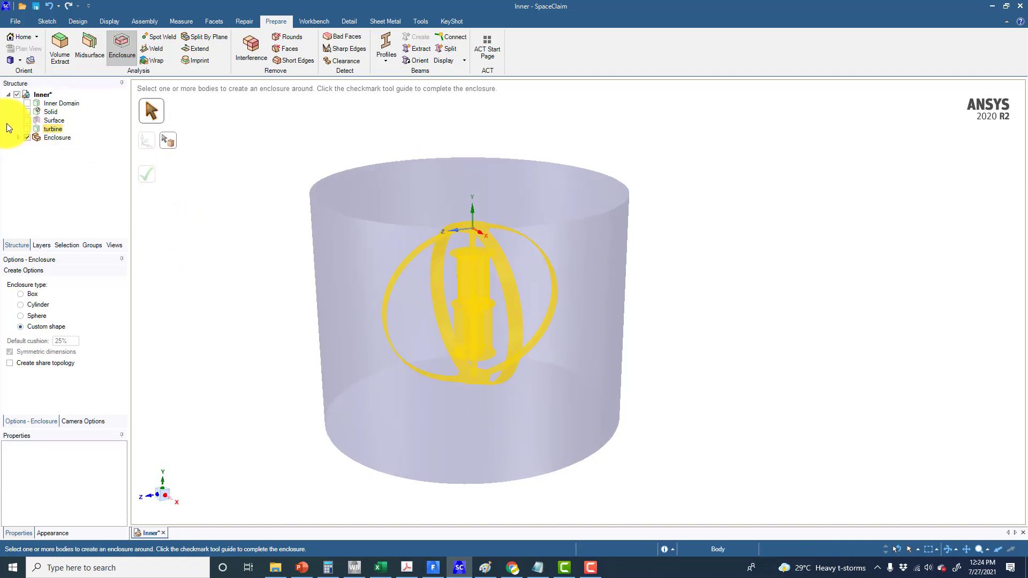
click(46, 128)
right_click(46, 128)
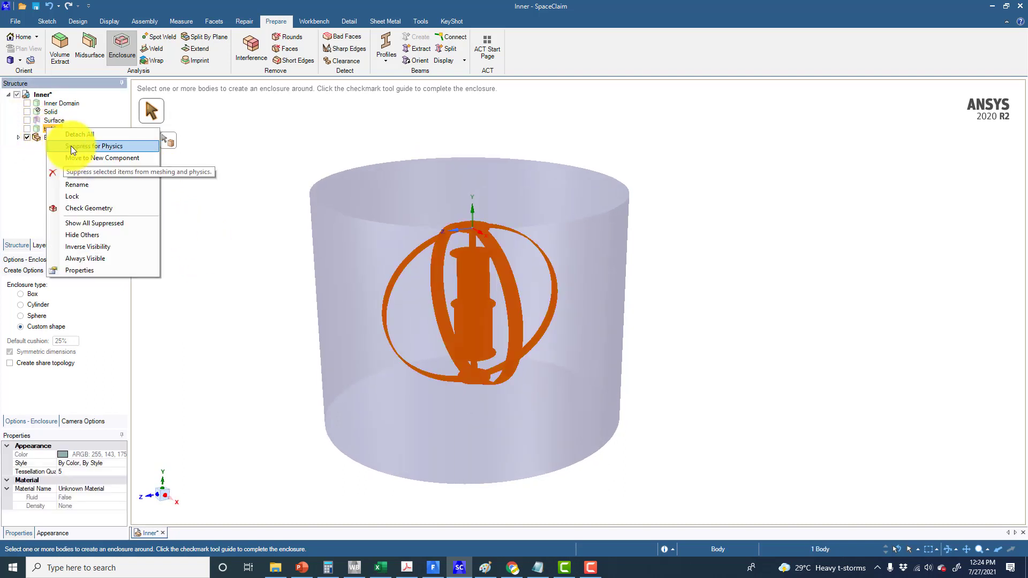
click(71, 146)
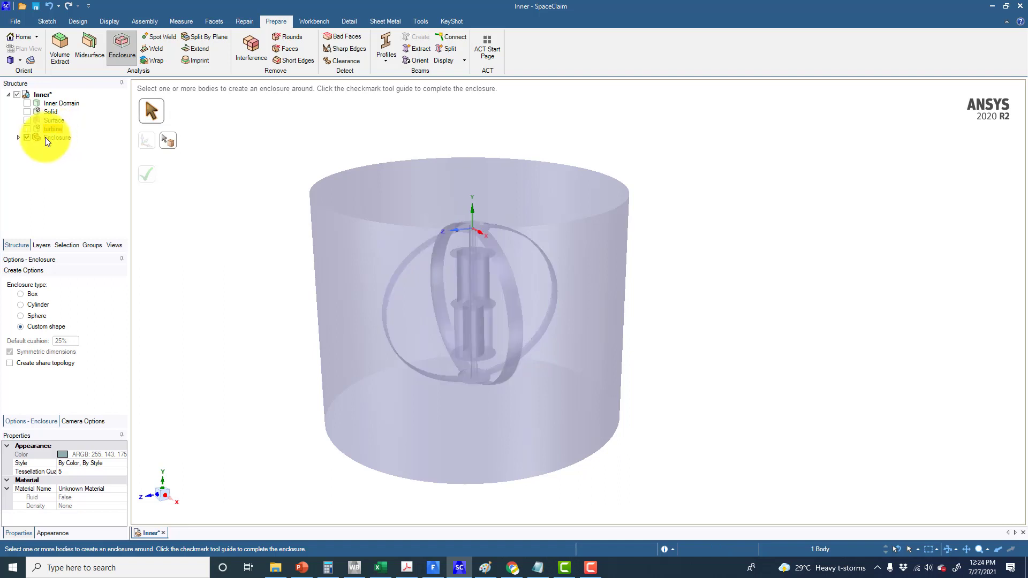
Delete the Surface body from the structure tree
ctrl+click(49, 123)
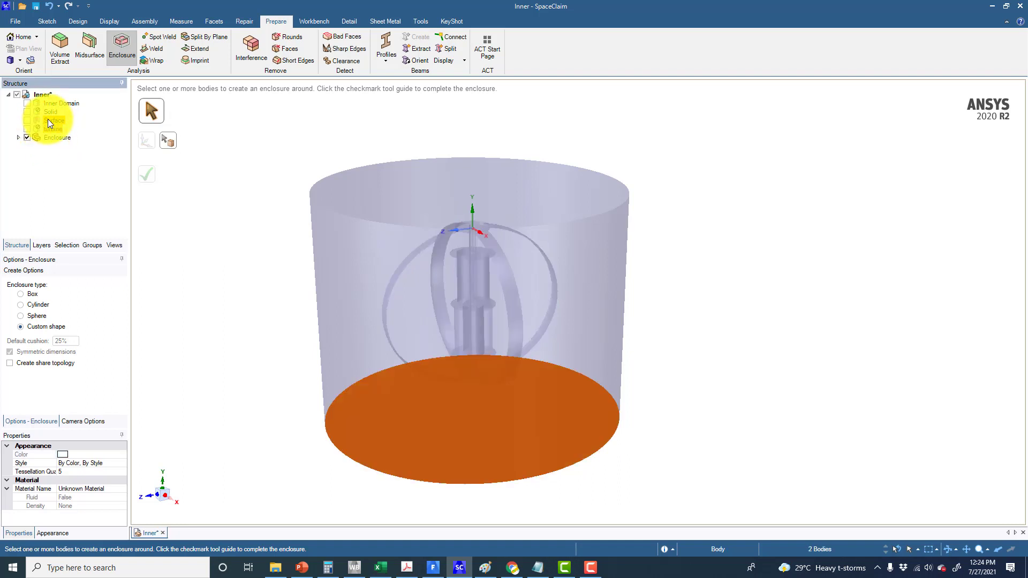
middle_drag(214, 247, 223, 218)
click(57, 120)
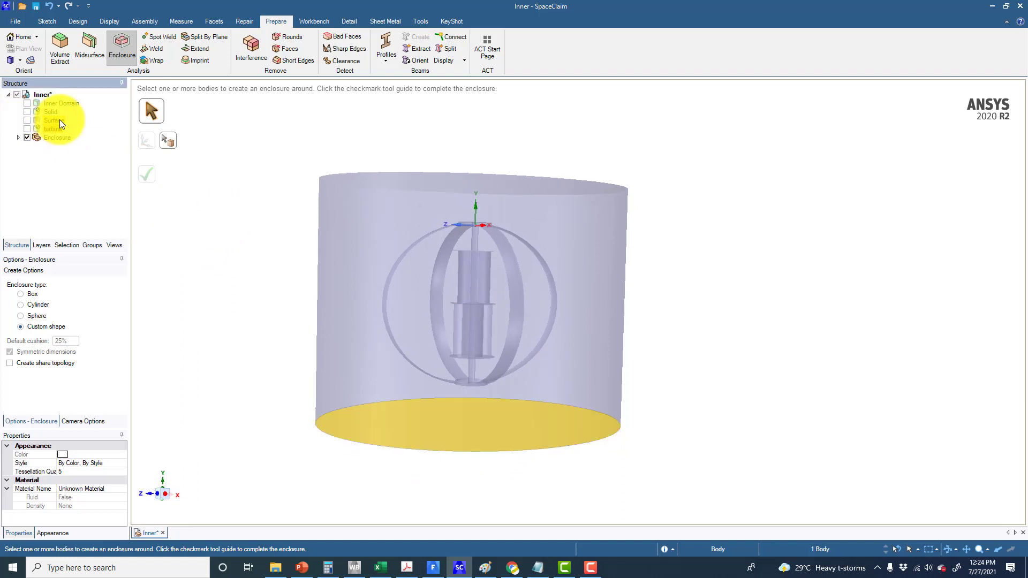
right_click(49, 120)
click(259, 215)
click(47, 120)
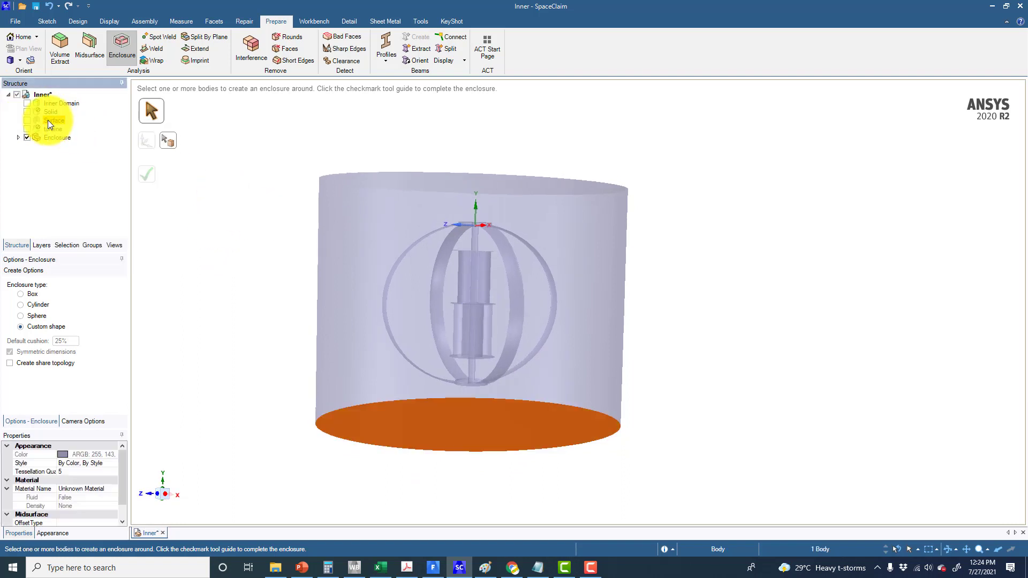
right_click(47, 120)
click(84, 165)
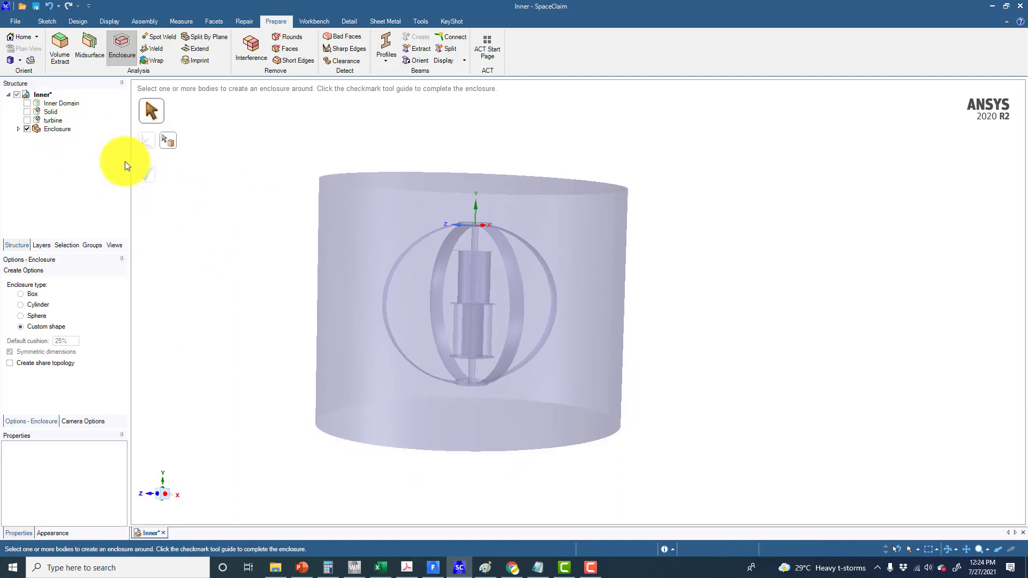
Suppress the inner domain body for physics
click(60, 106)
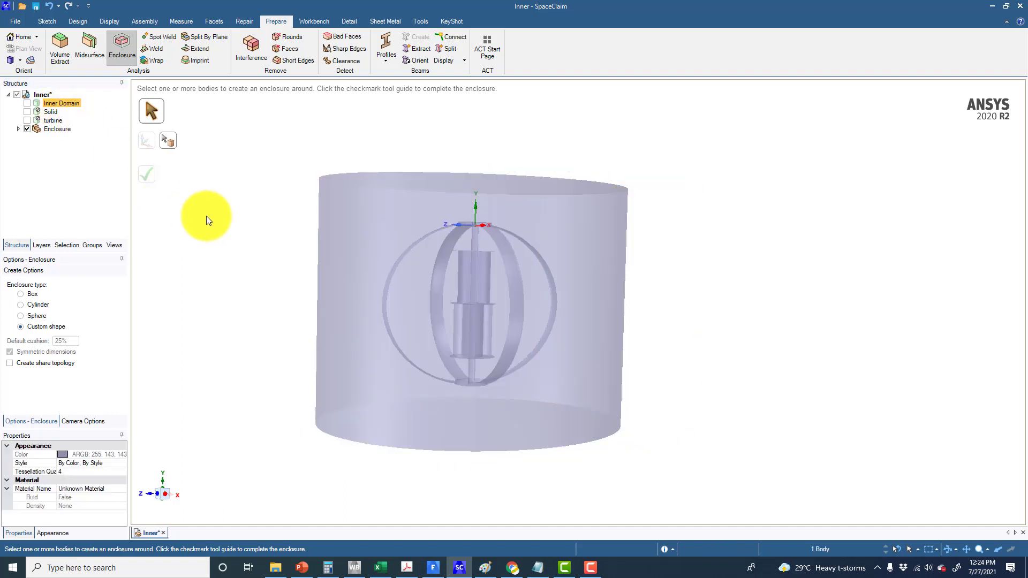
middle_drag(207, 217, 251, 259)
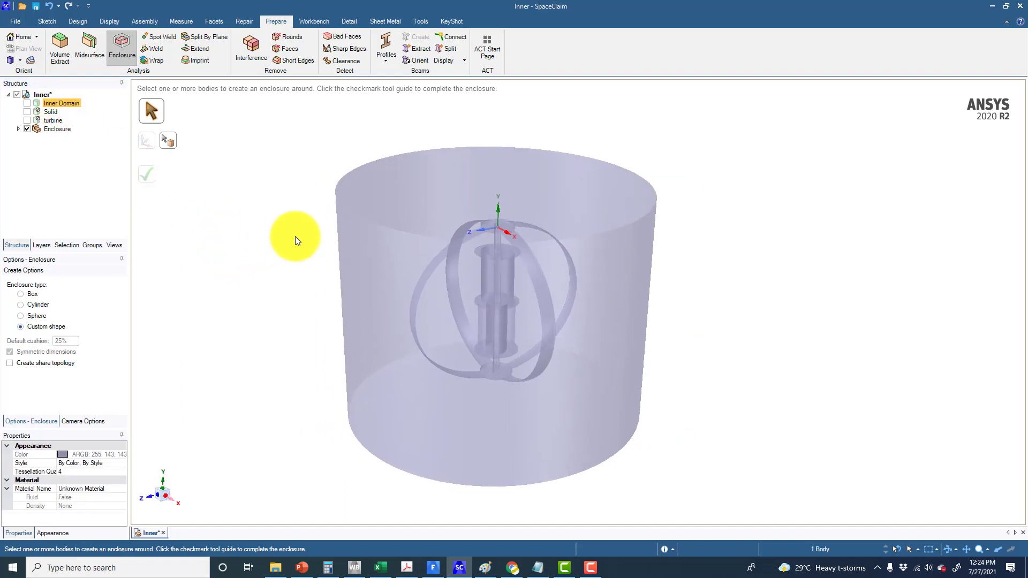
shift+middle_drag(301, 236, 284, 249)
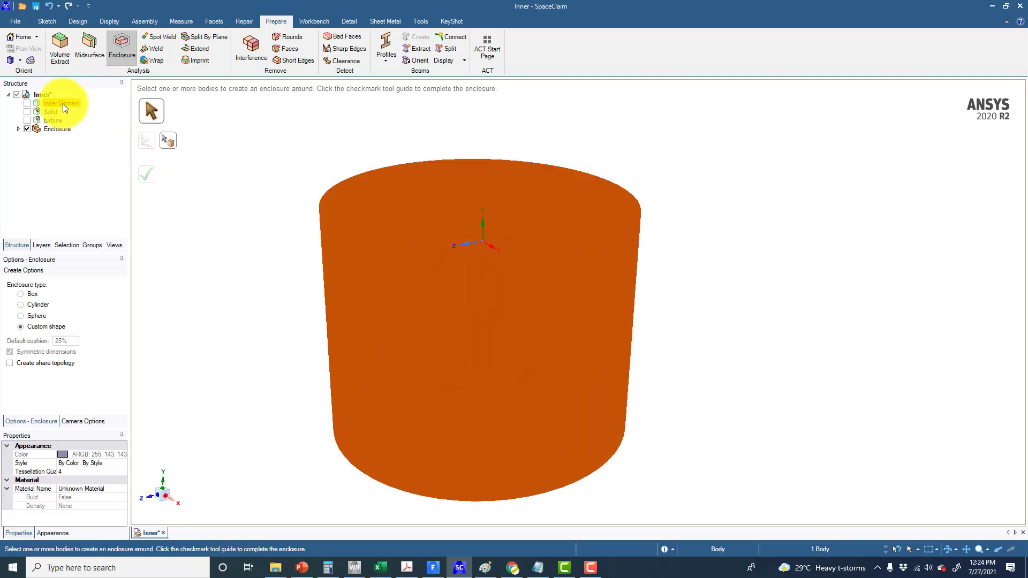
right_click(63, 104)
click(84, 120)
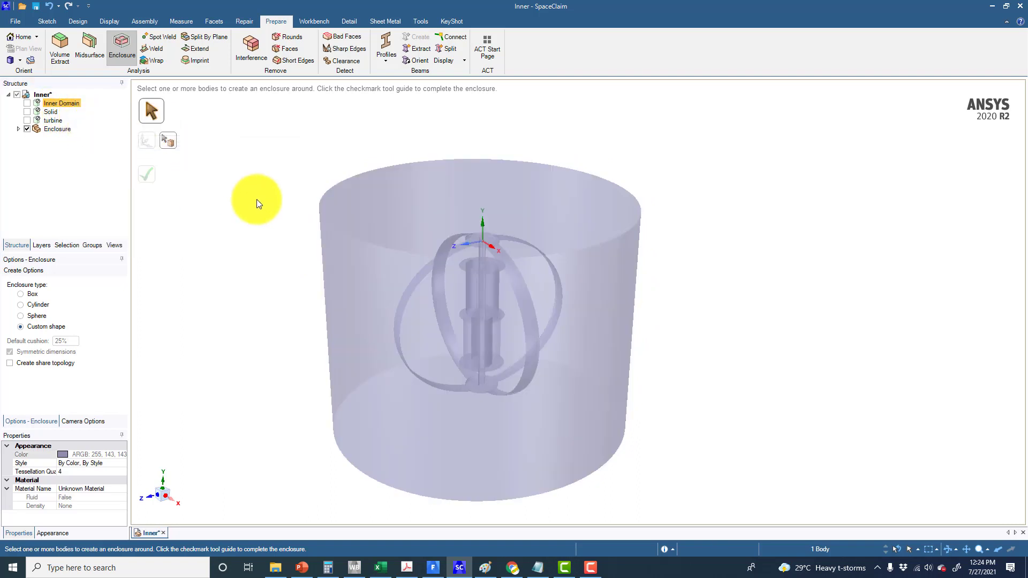
Expand the Enclosure component and use Fill to remove the turbine faces from the enclosure body
click(257, 199)
click(19, 129)
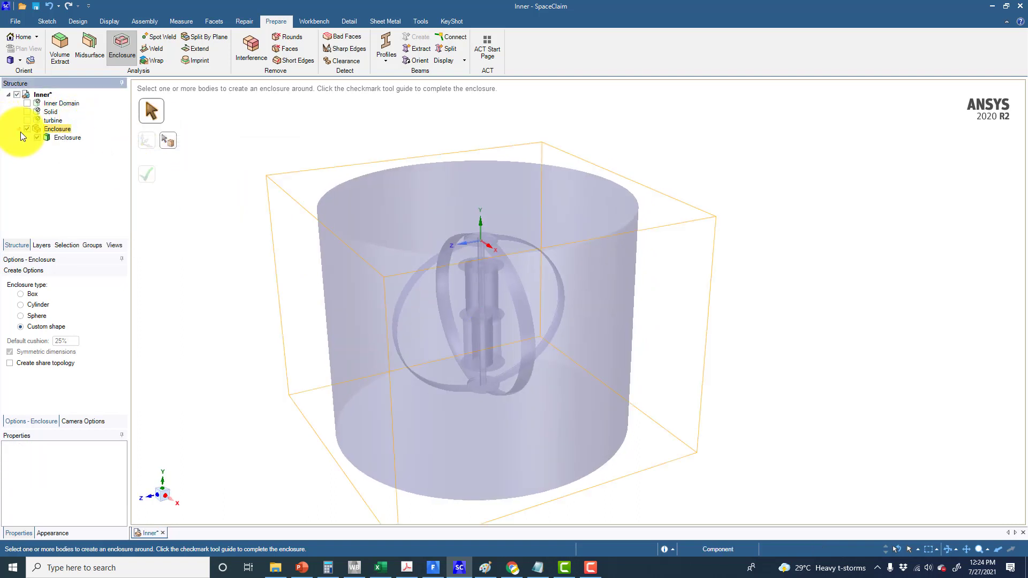
middle_drag(216, 218, 214, 200)
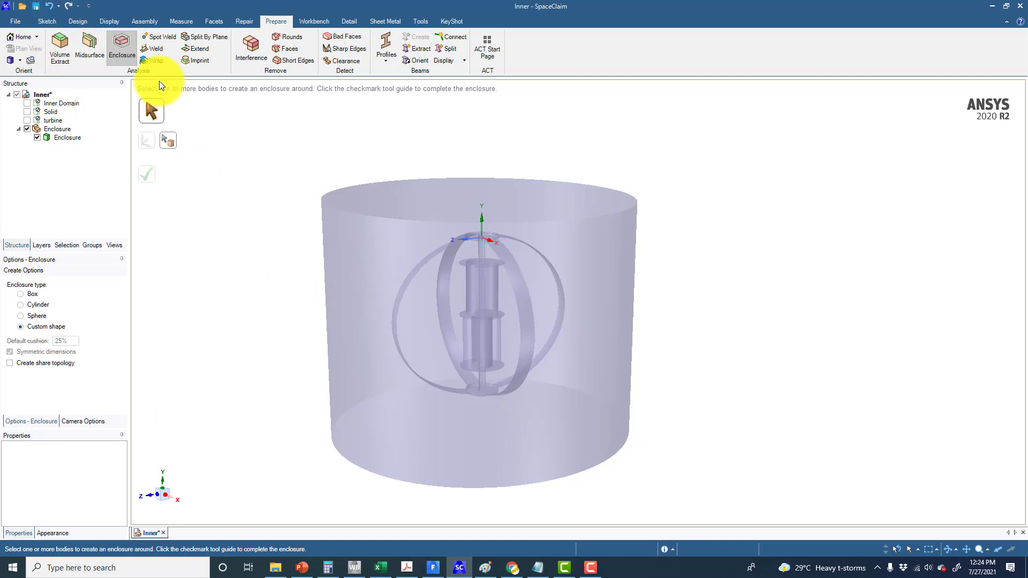
click(80, 22)
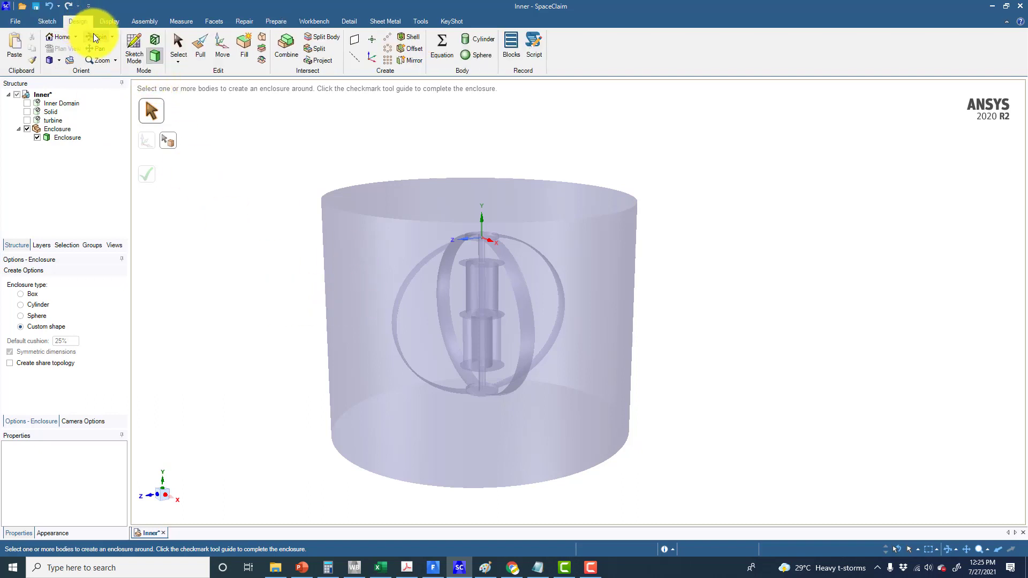
click(244, 48)
drag(246, 138, 570, 365)
click(285, 211)
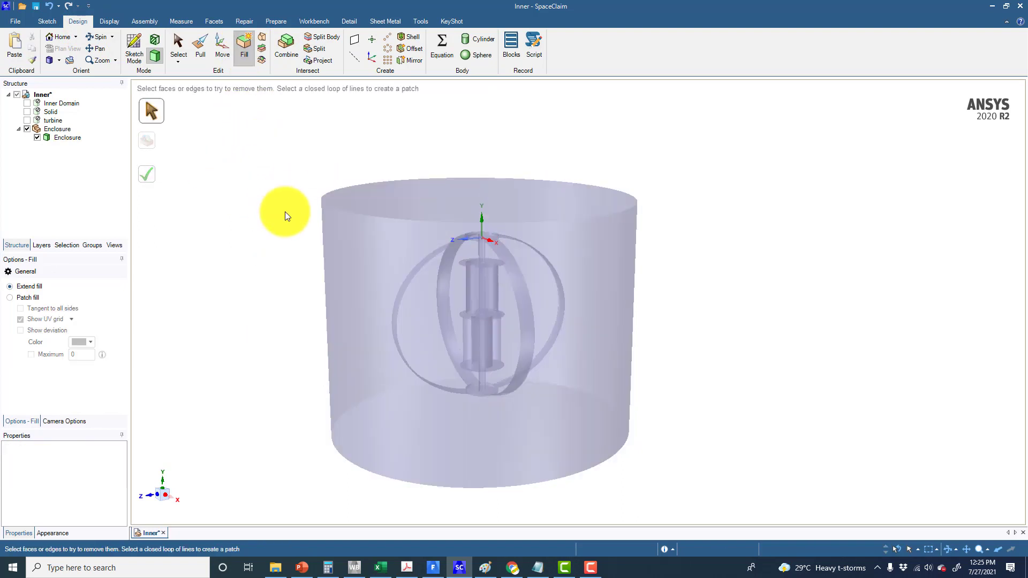
drag(362, 153, 580, 435)
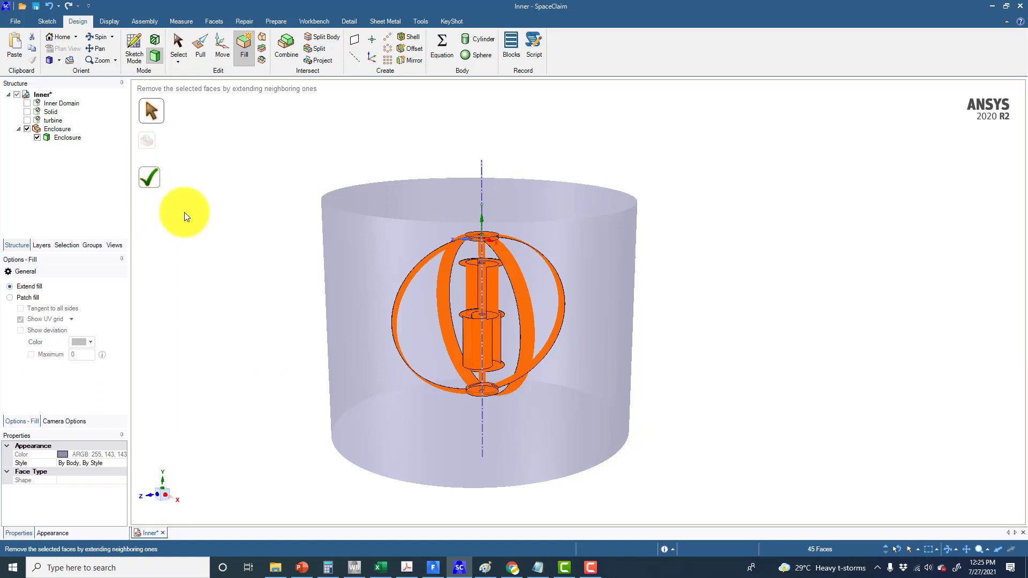
key(Return)
mouse_move(238, 245)
middle_down()
mouse_move(237, 255)
mouse_move(230, 238)
mouse_move(248, 245)
middle_up()
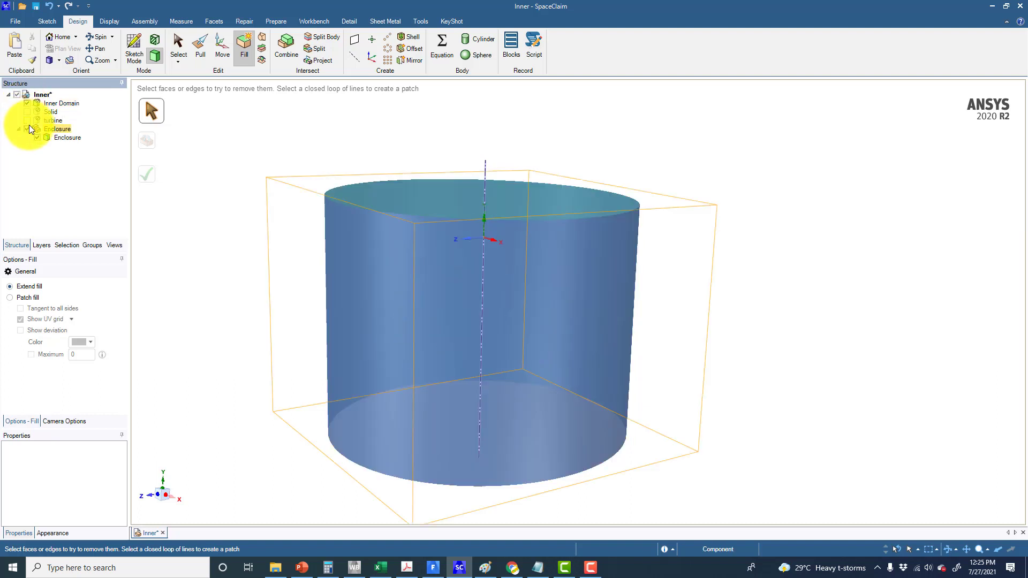
Show the turbine again and delete the Enclosure component
click(28, 122)
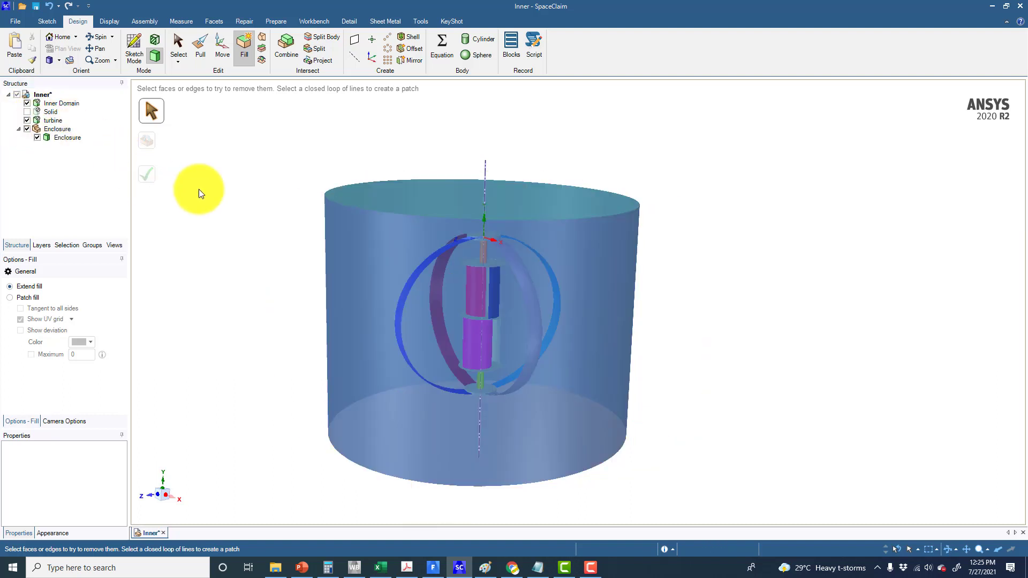
click(56, 128)
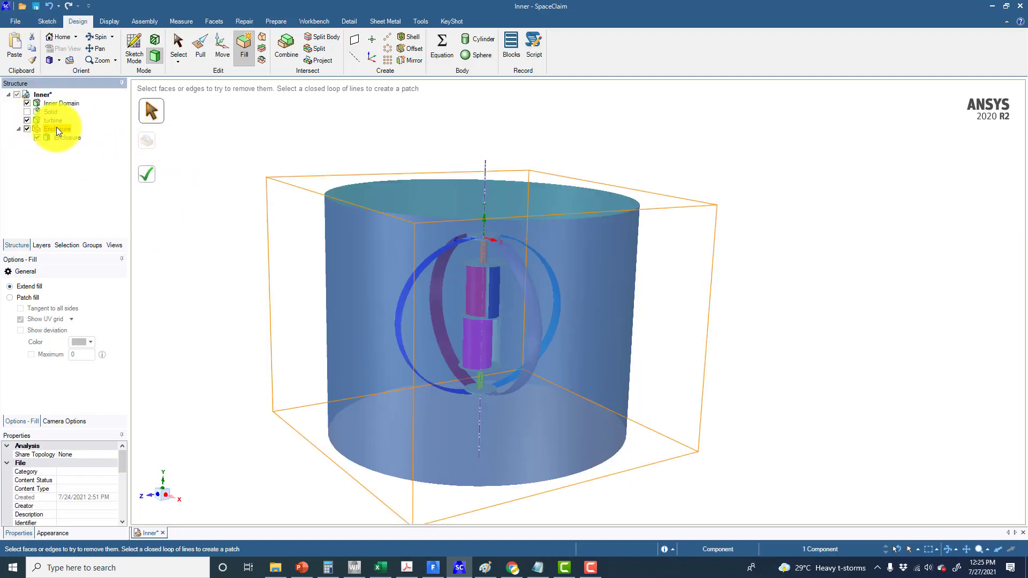
right_click(56, 127)
click(171, 41)
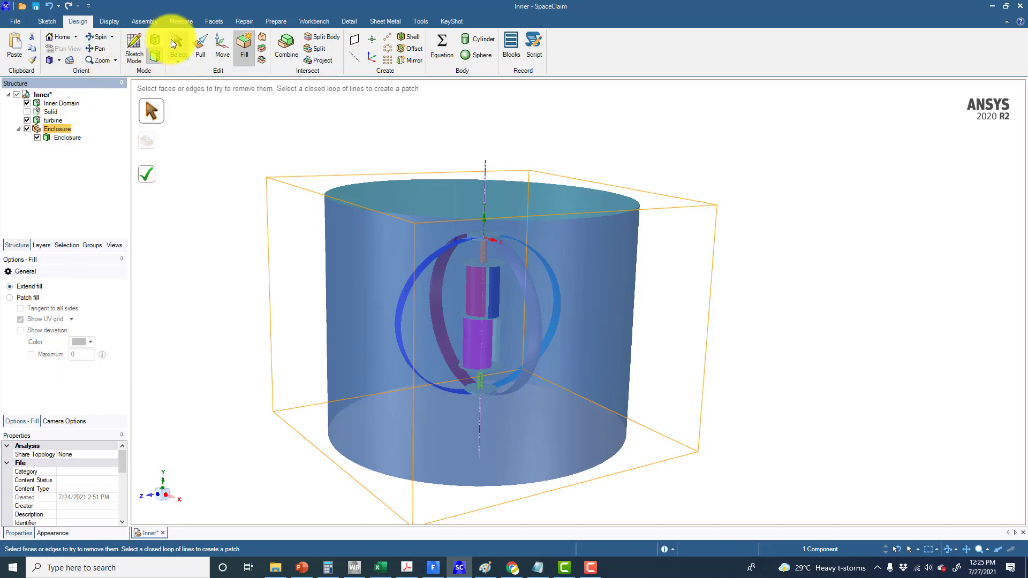
right_click(56, 129)
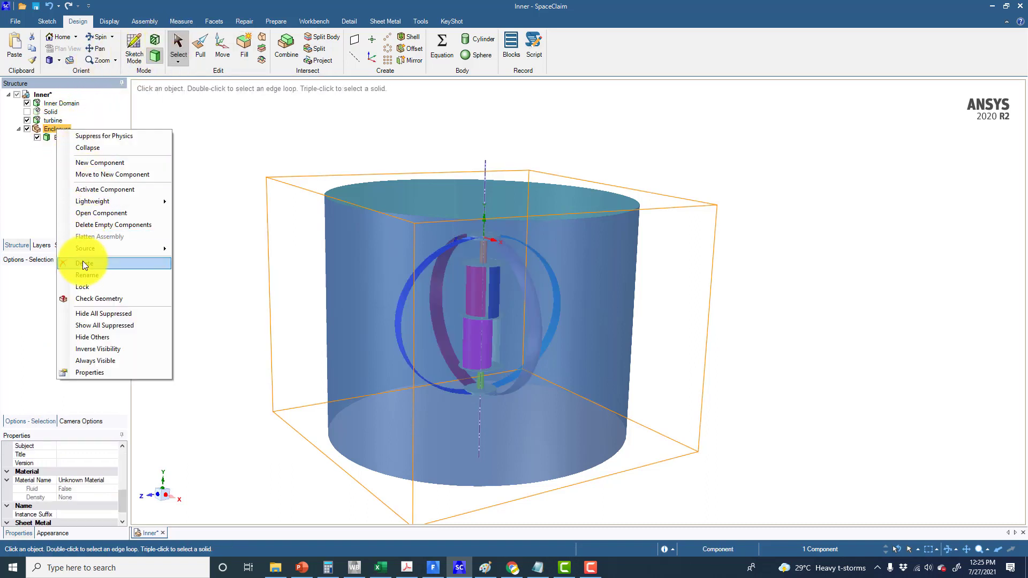
click(123, 259)
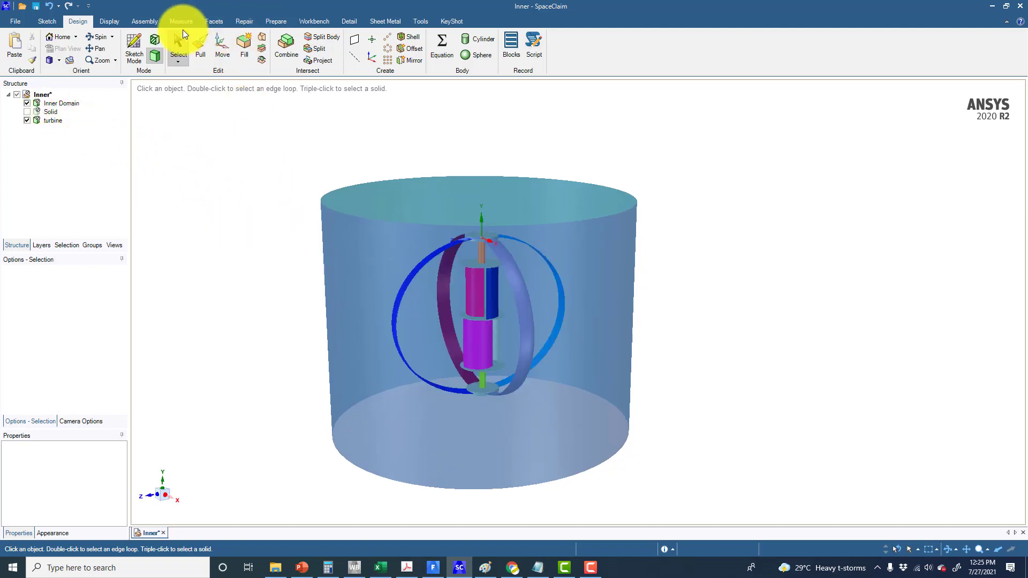
Combine the inner domain with the turbine as cutter and remove the turbine-shaped region from the domain
click(276, 45)
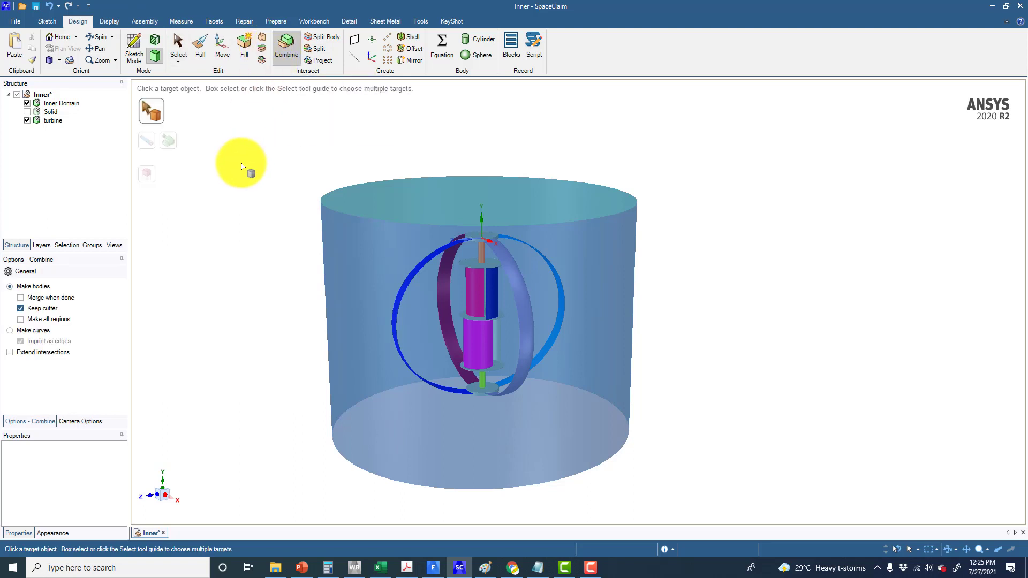
click(367, 232)
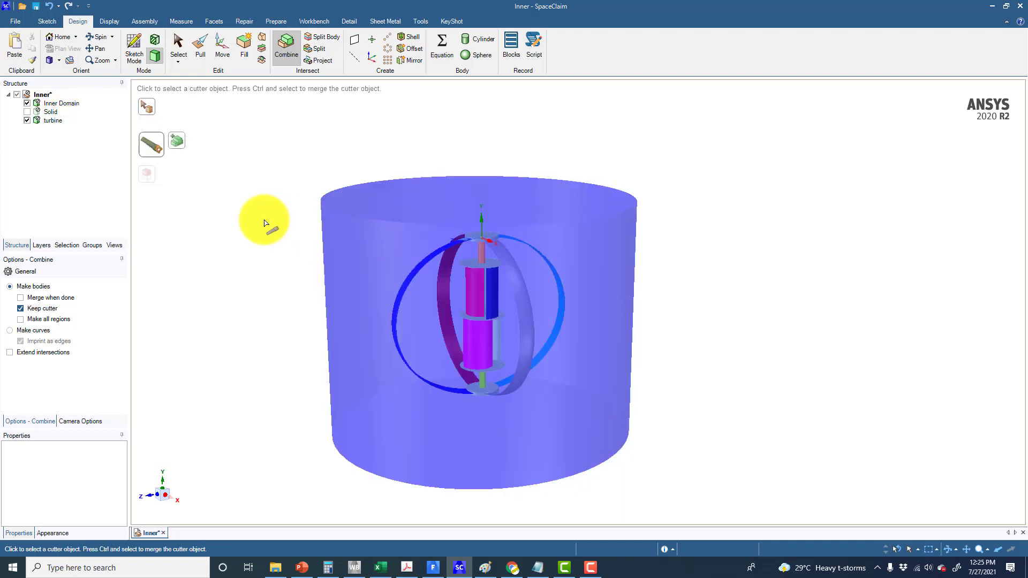
click(423, 267)
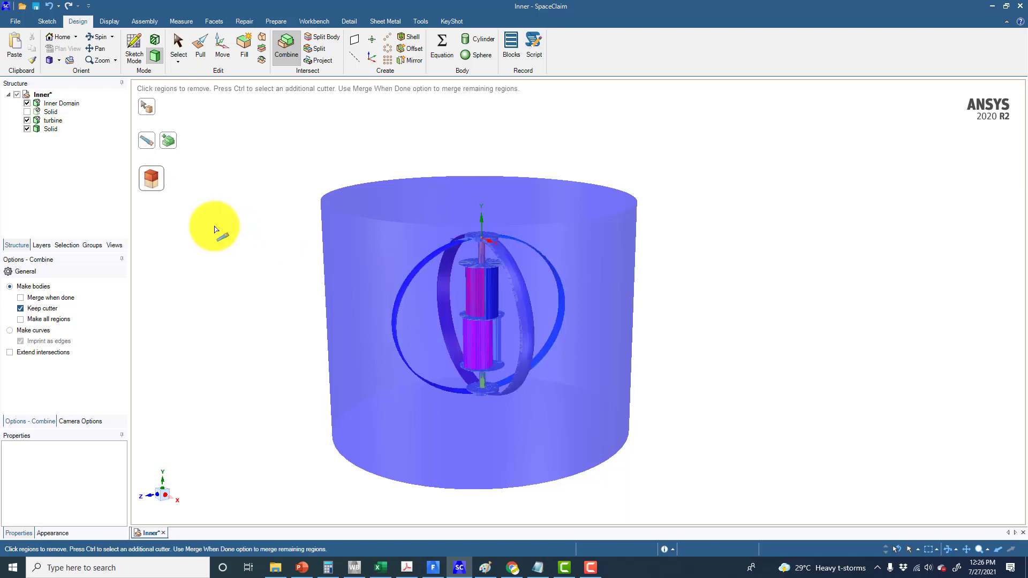
click(27, 111)
click(27, 103)
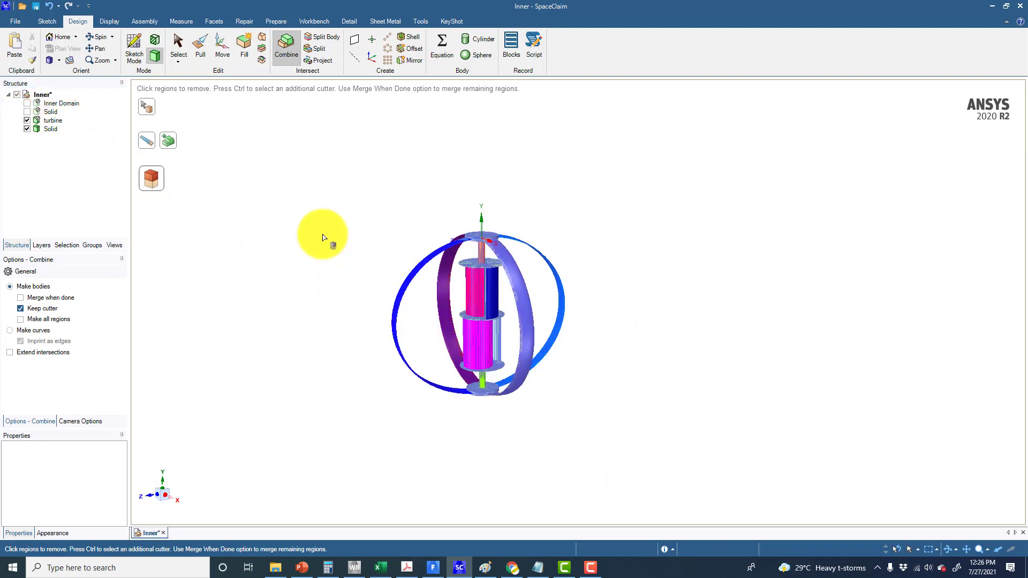
click(27, 121)
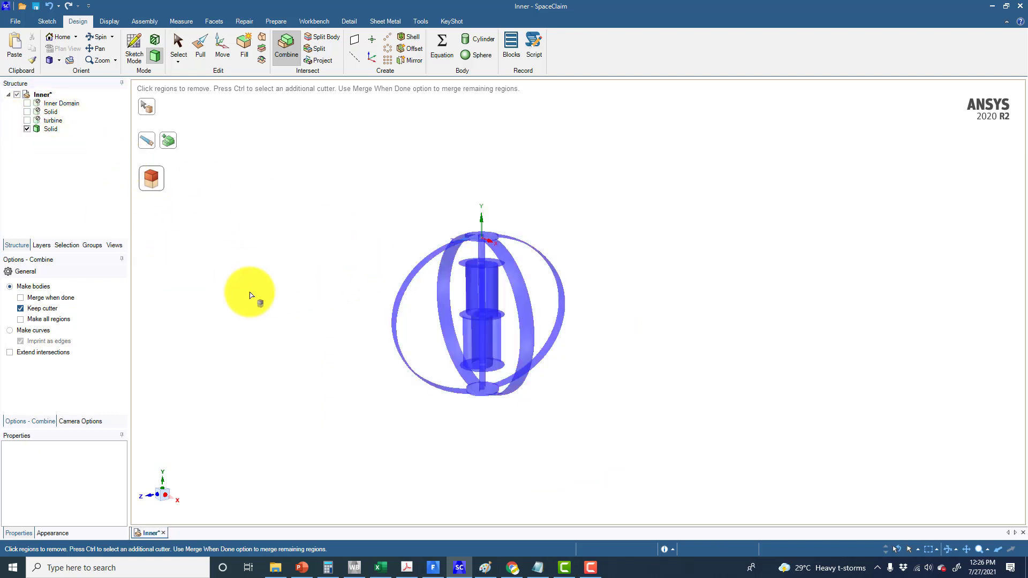
click(403, 292)
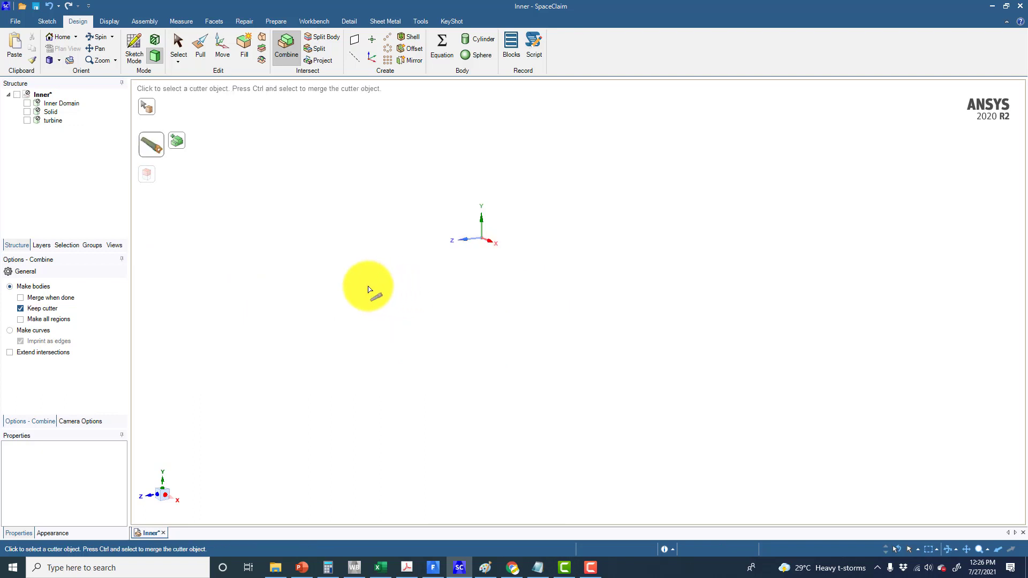
click(362, 274)
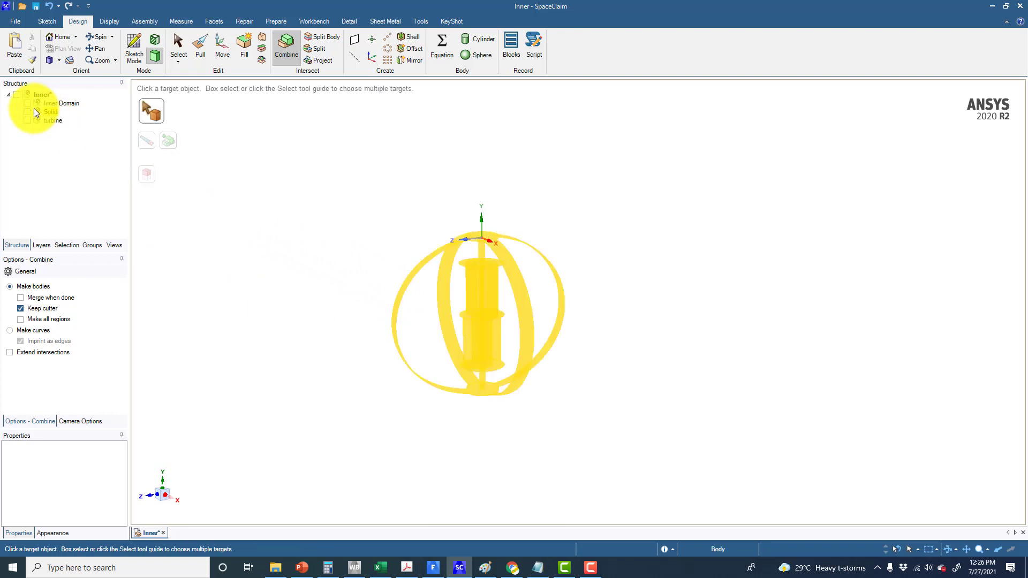
click(25, 104)
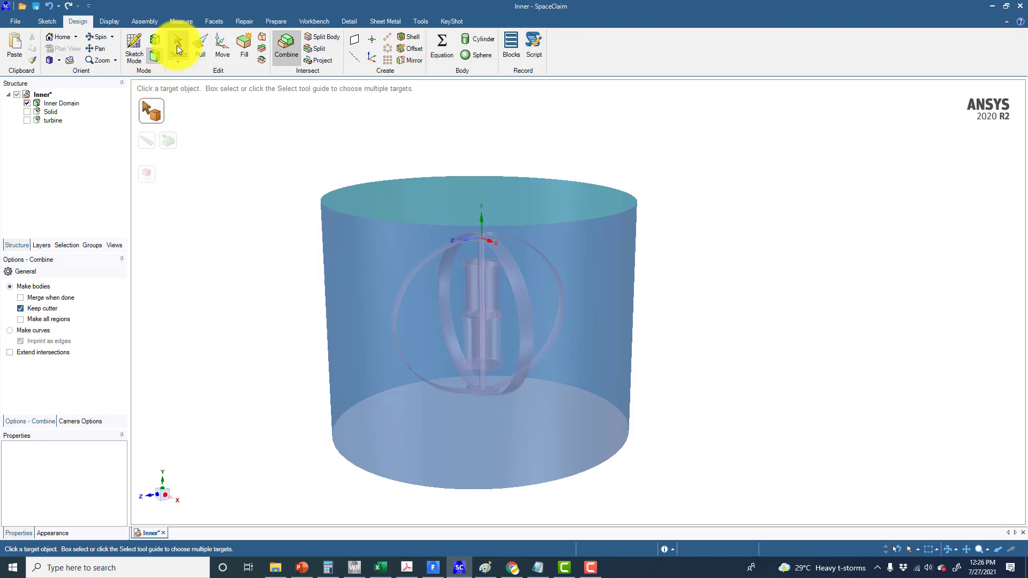
Activate the inner domain body for physics
click(178, 45)
right_click(64, 105)
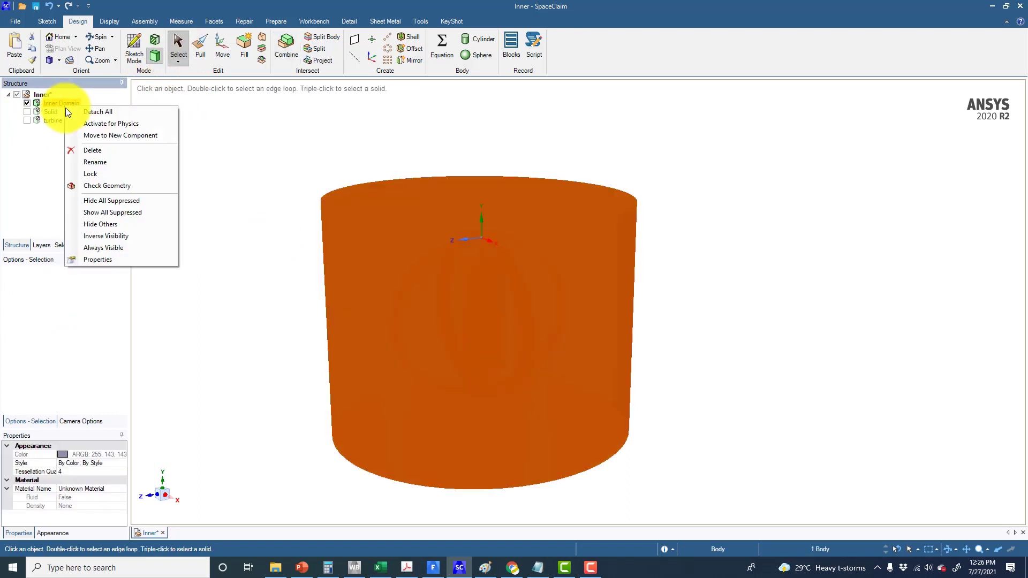
click(84, 124)
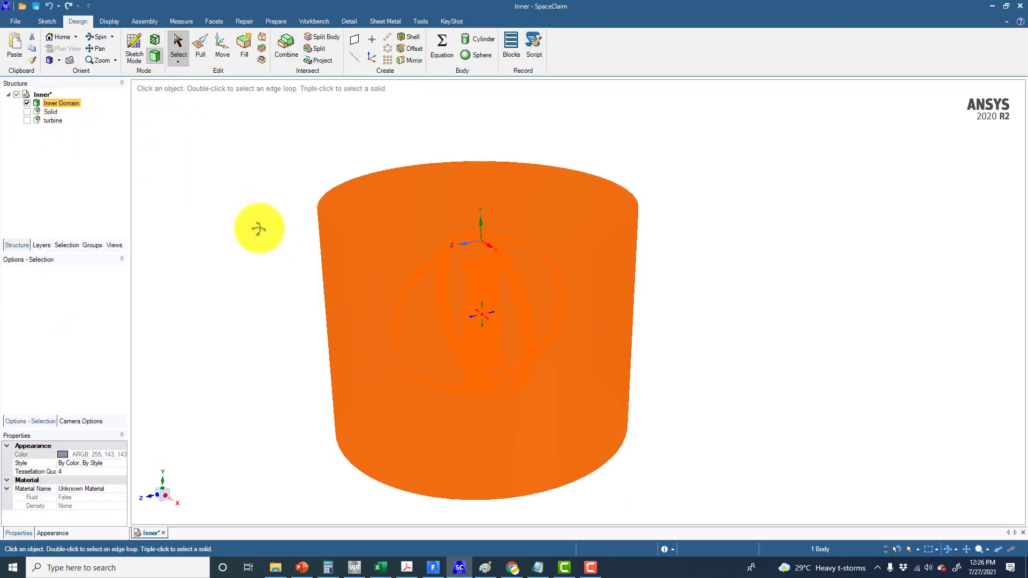
Save the design file
click(251, 221)
middle_drag(252, 221, 264, 202)
click(35, 6)
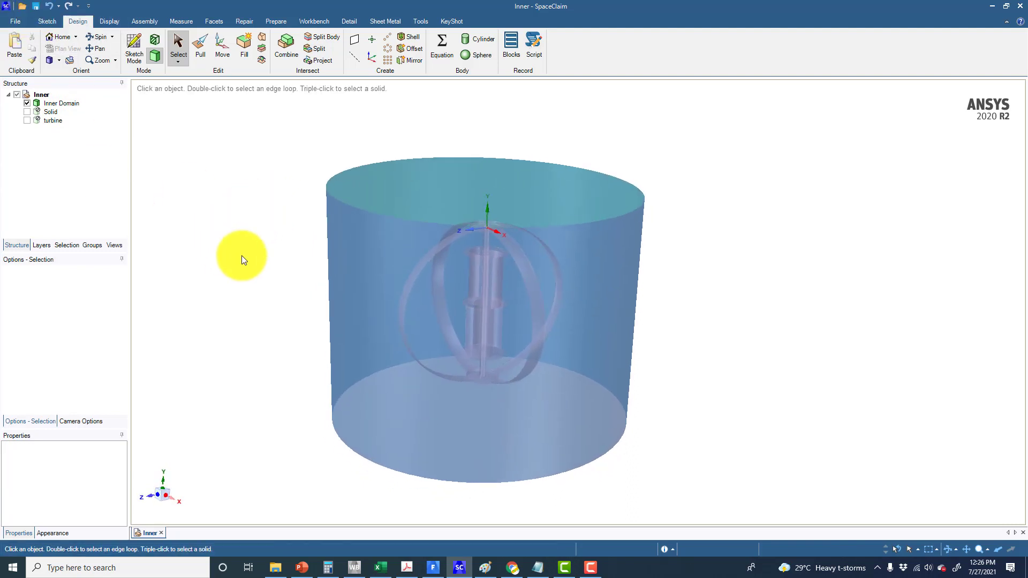
Switch to the Windows search and start searching for a program beginning with i
click(127, 566)
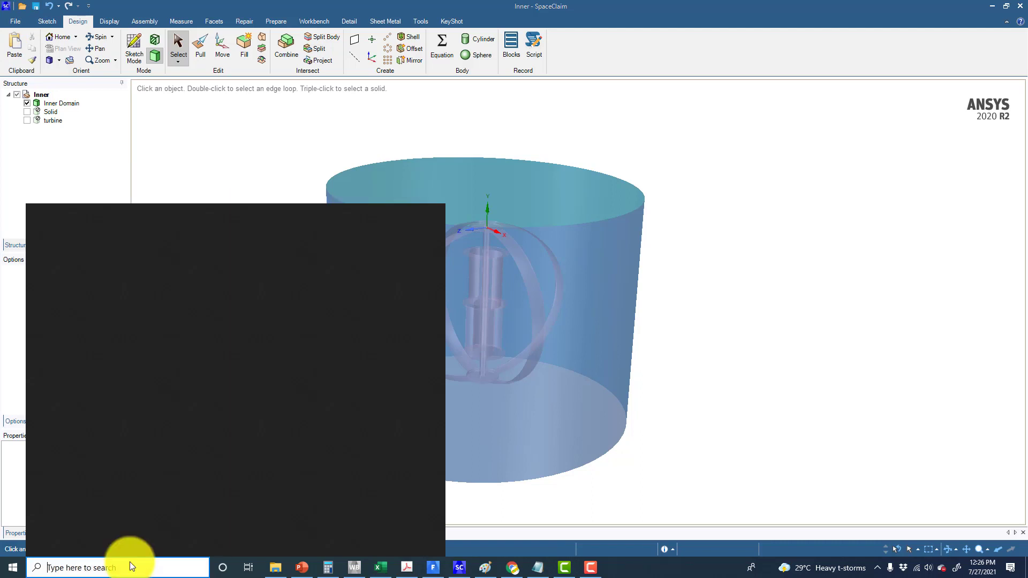
text(i)
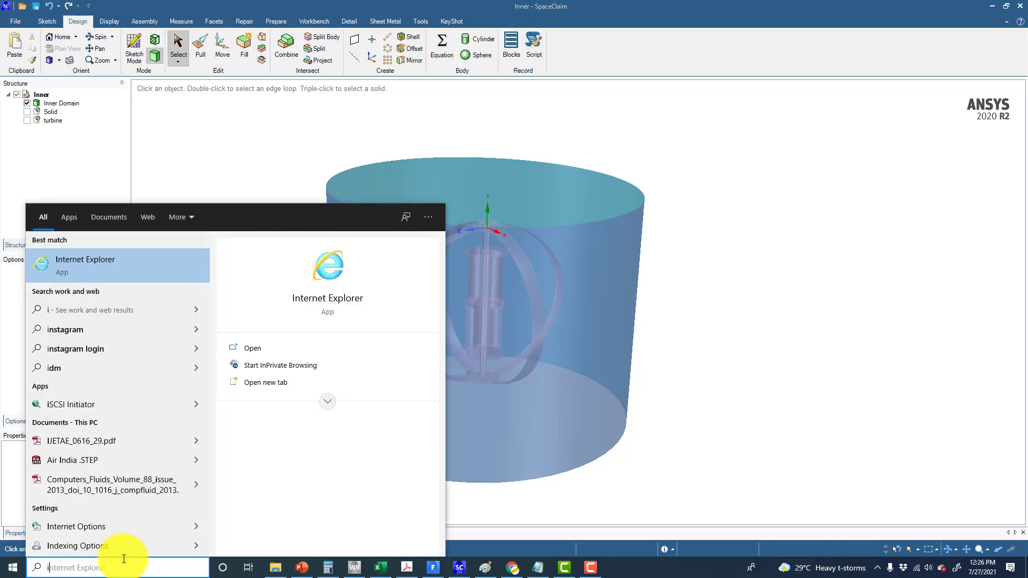